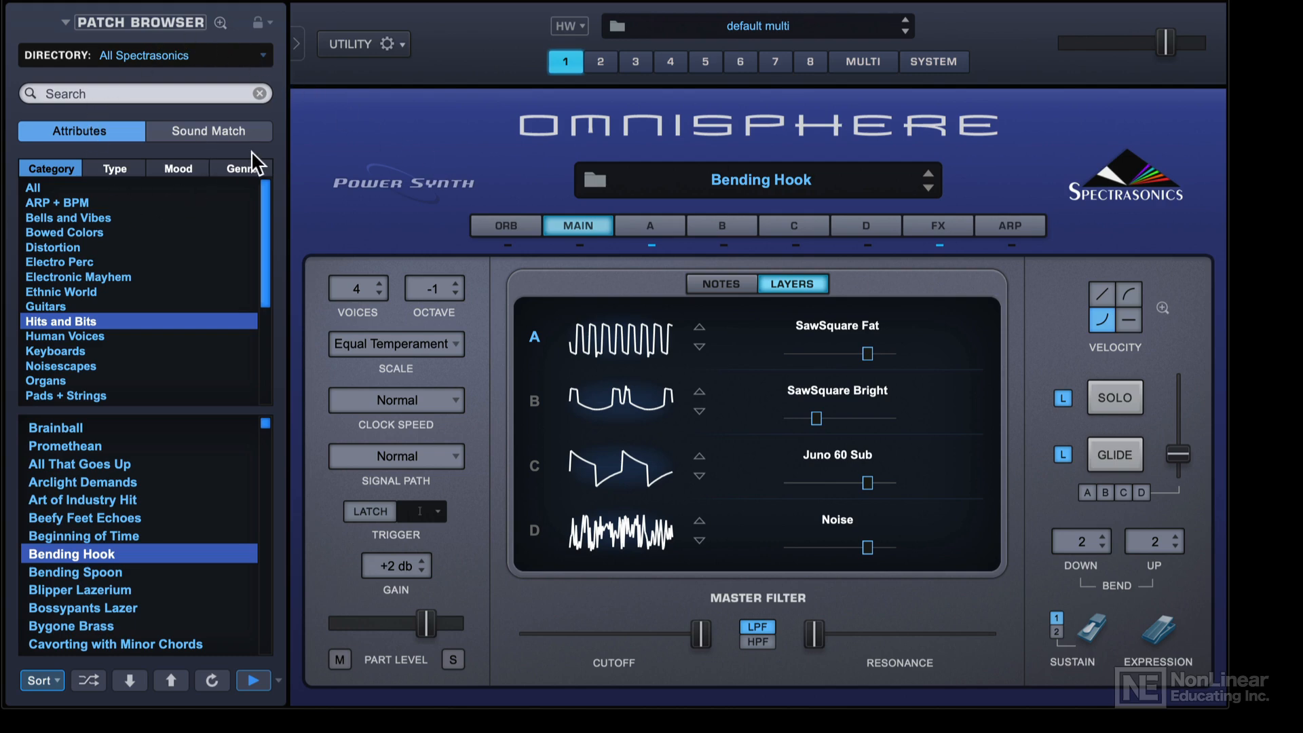
- Hide the patch browser and look through the individual parts from 3 up to 8
click(297, 44)
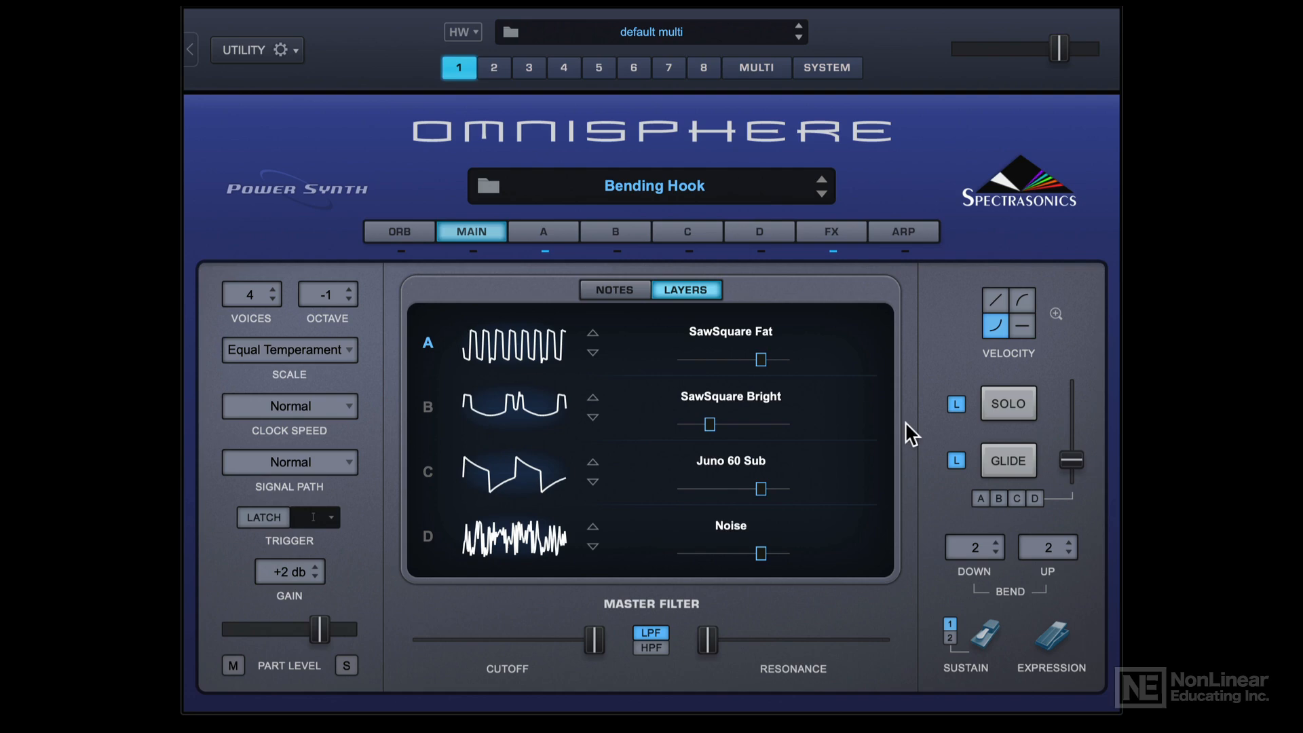
click(527, 65)
click(565, 66)
click(598, 67)
click(634, 67)
click(668, 67)
click(699, 68)
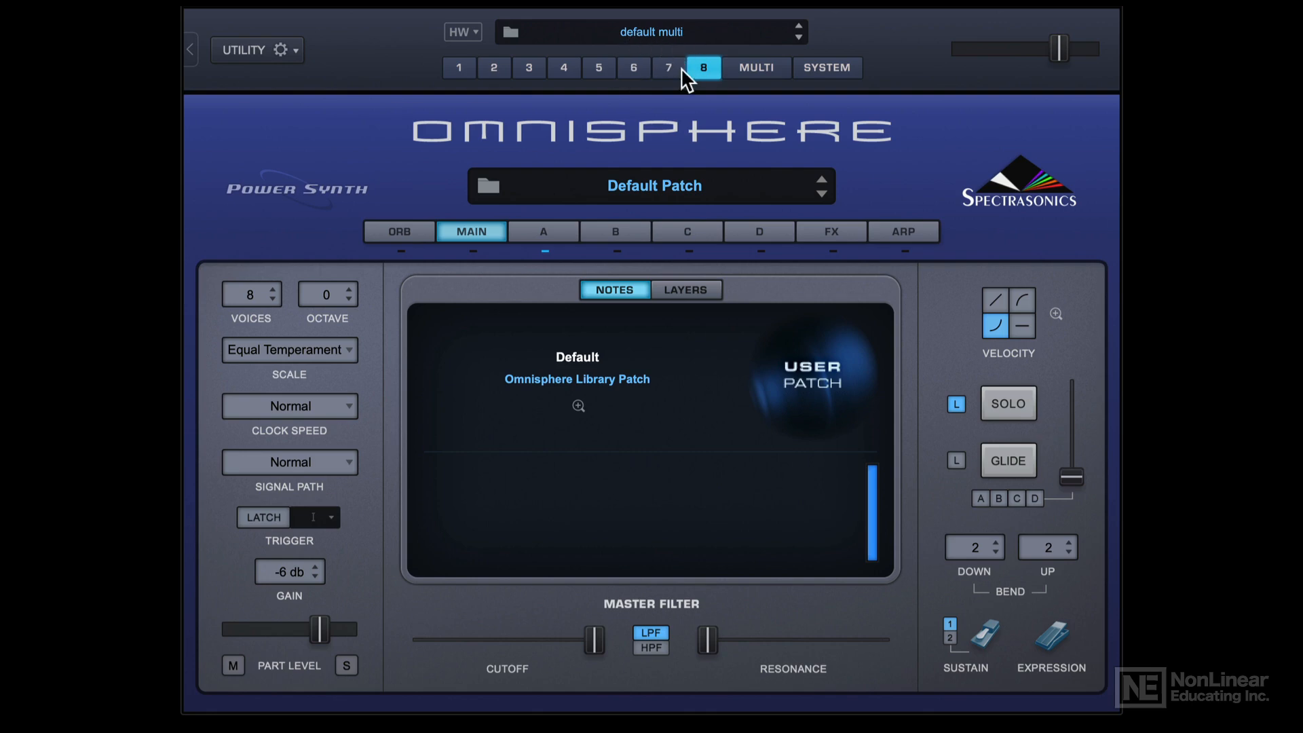
- Initialize the whole multi so that every part is reset to the default patch
click(273, 54)
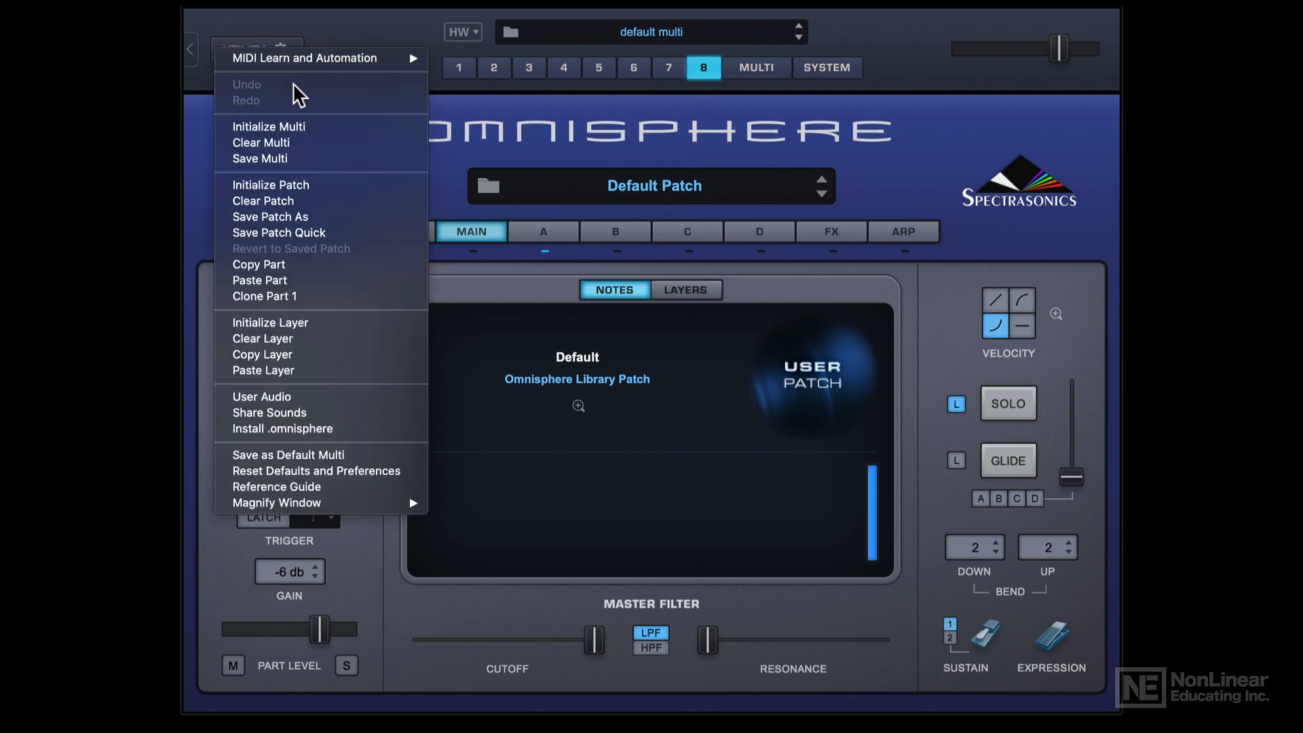
click(296, 128)
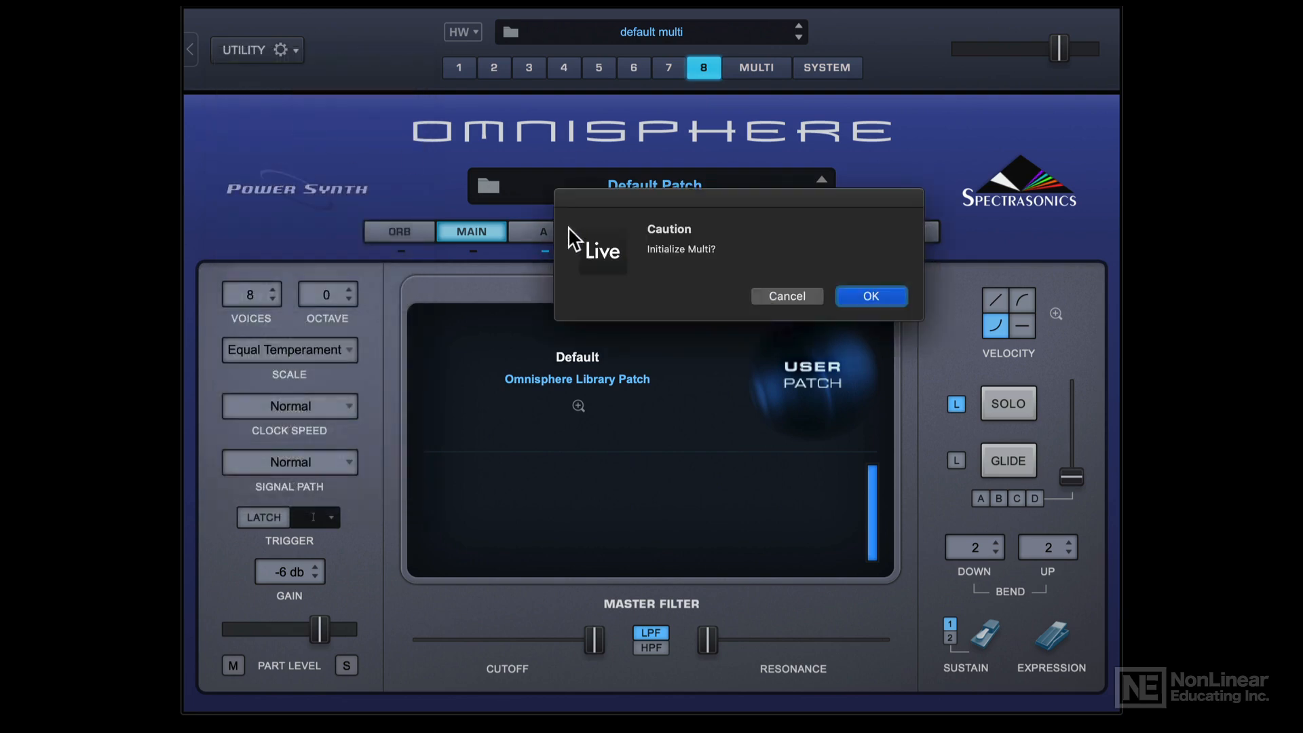
click(886, 296)
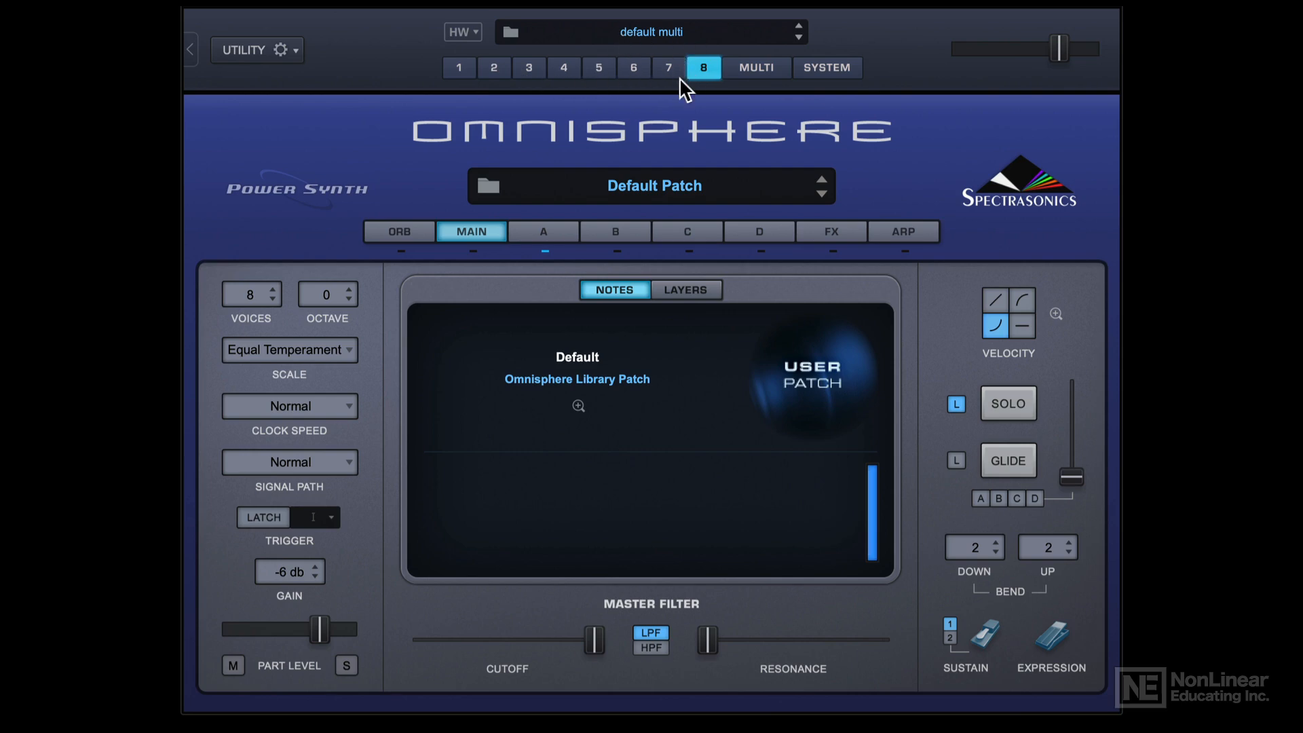
- Examine the multi's mixer, its Aux and Master effects racks, and the Live and Stack mode pages
click(750, 70)
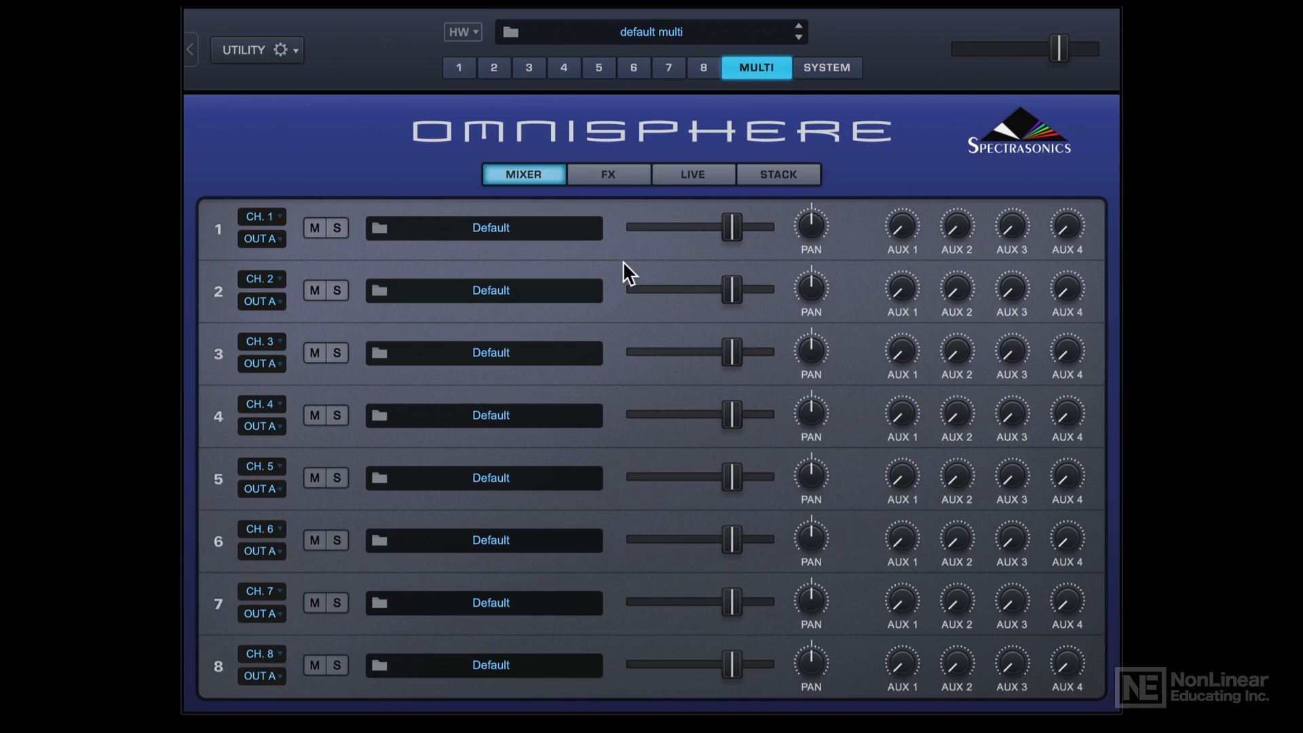
click(608, 178)
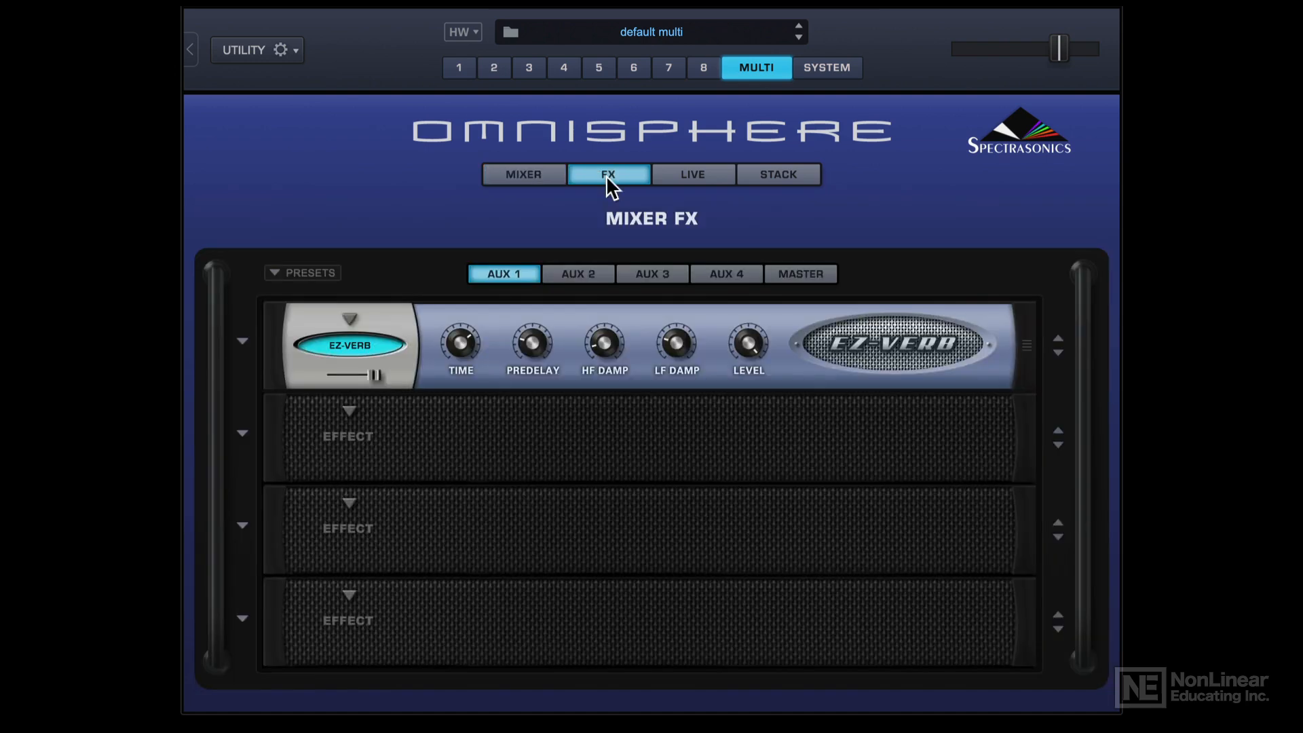
click(600, 274)
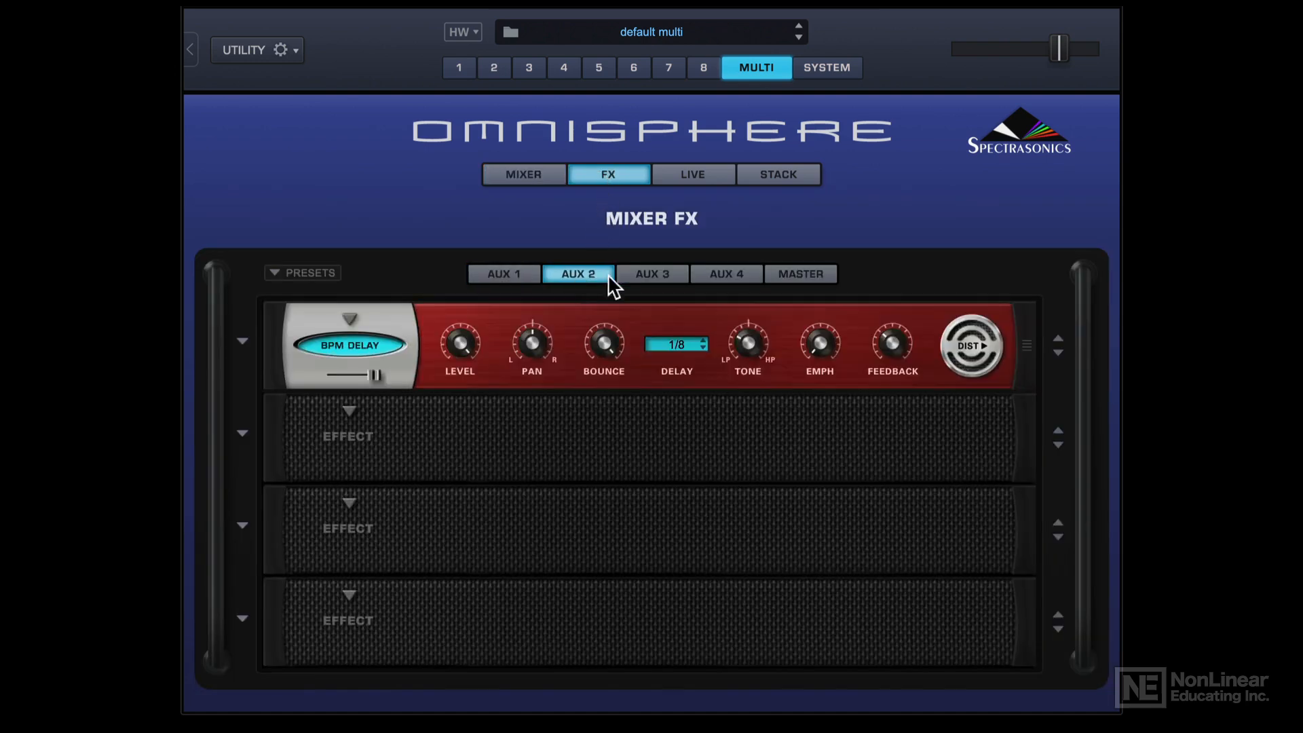
click(675, 275)
click(716, 275)
click(597, 275)
click(505, 276)
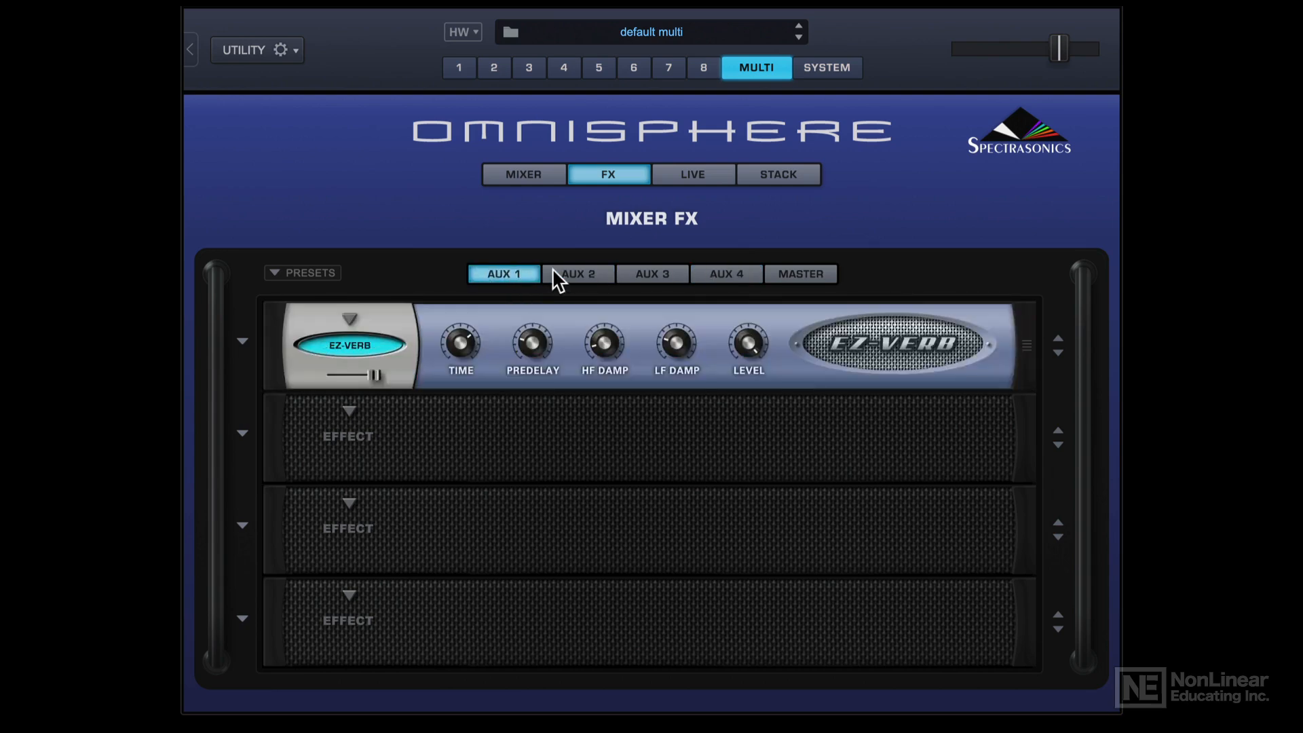
click(793, 279)
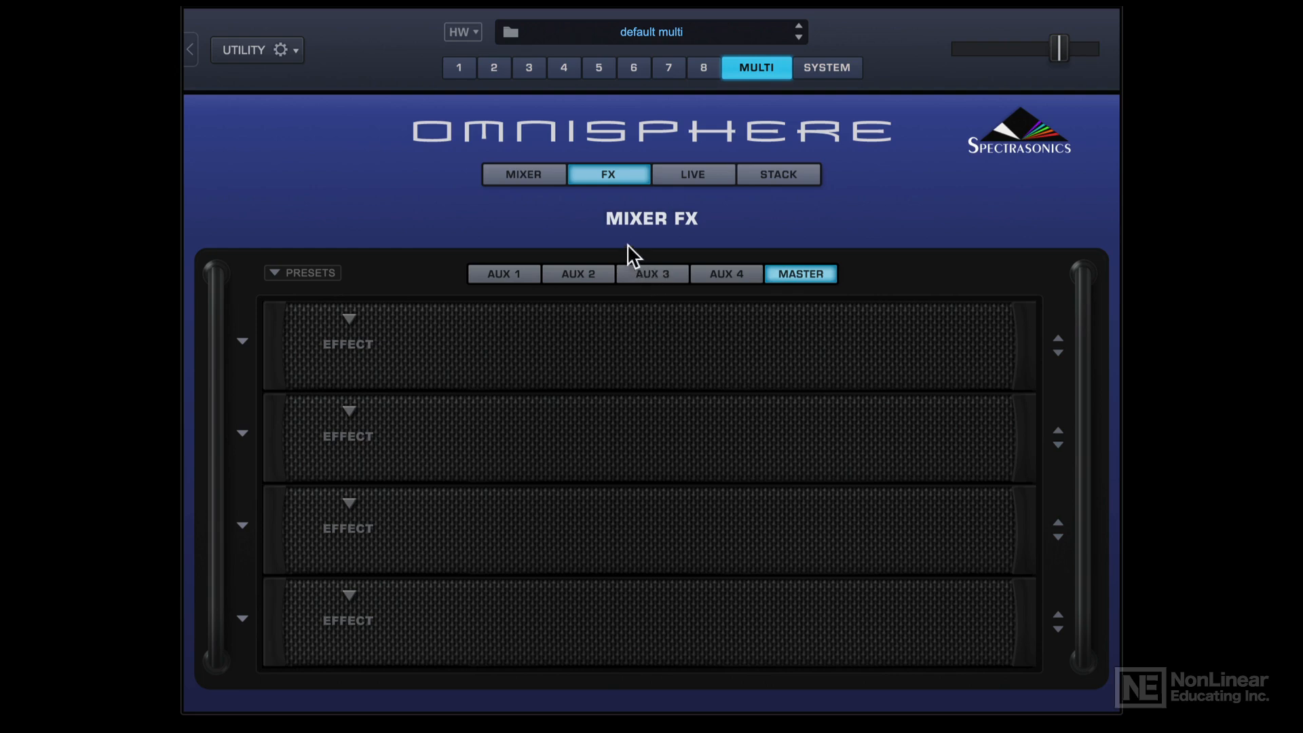
click(685, 174)
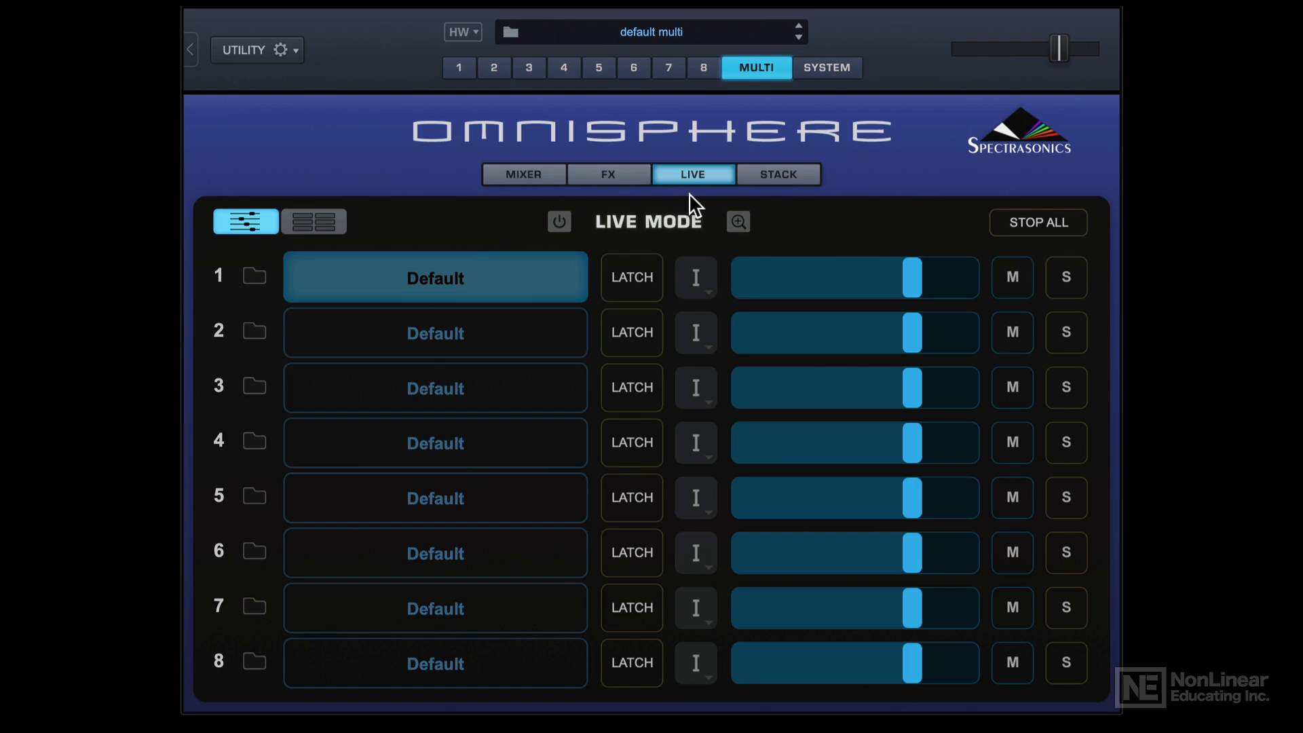
click(780, 175)
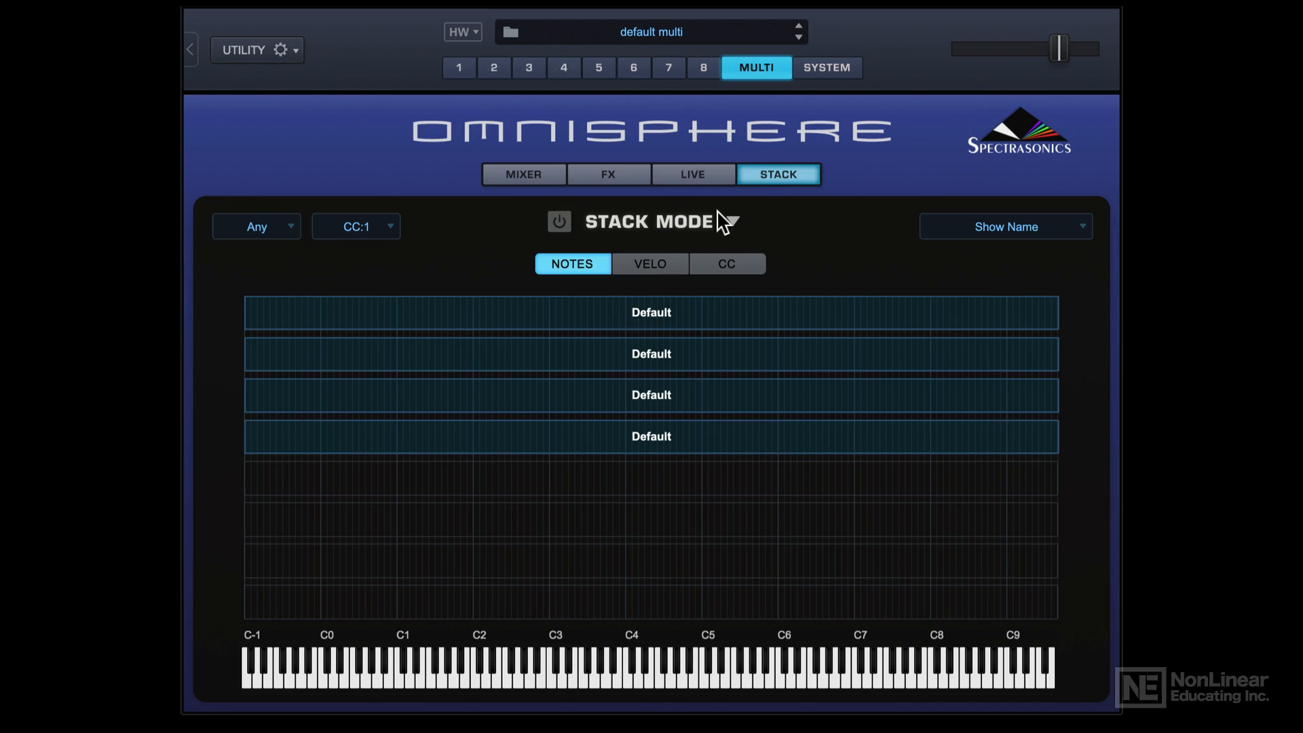
- Look through the individual parts from 8 back down to 1, ending on part 1
click(703, 71)
click(672, 67)
click(631, 67)
click(599, 68)
click(564, 69)
click(528, 70)
click(493, 69)
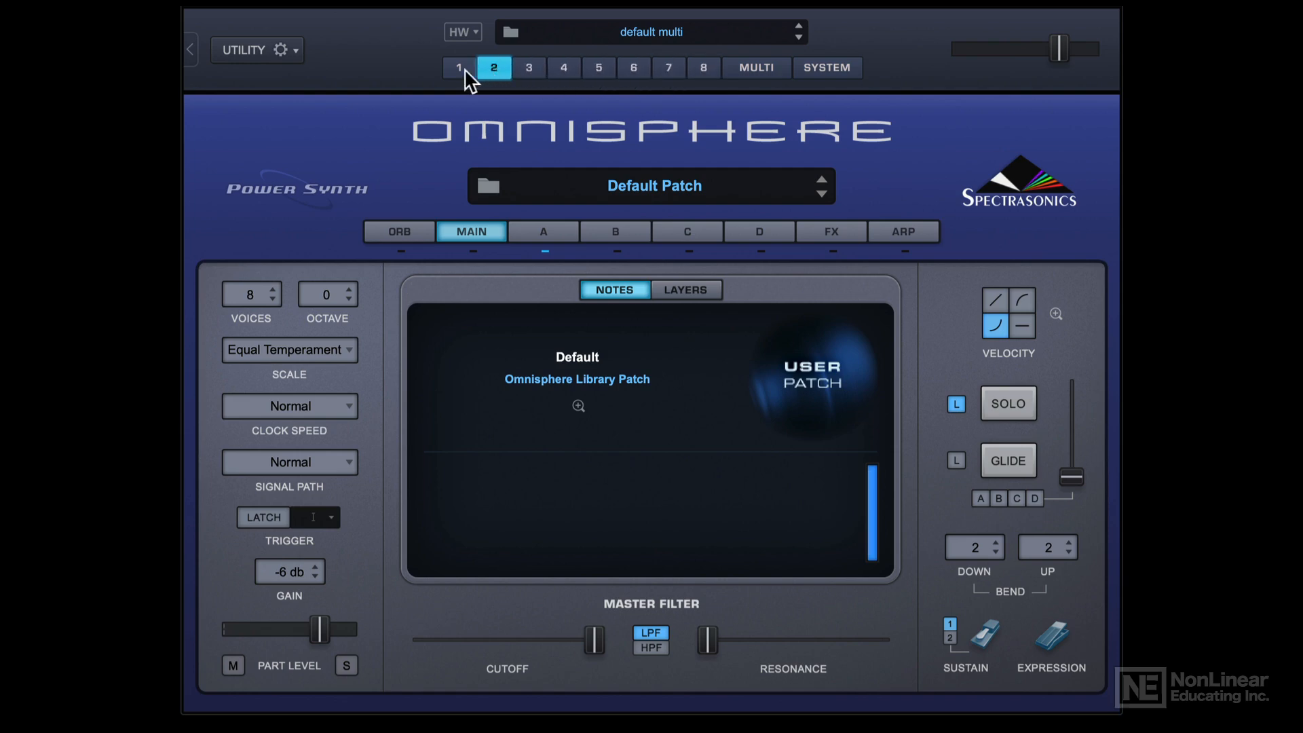
click(461, 67)
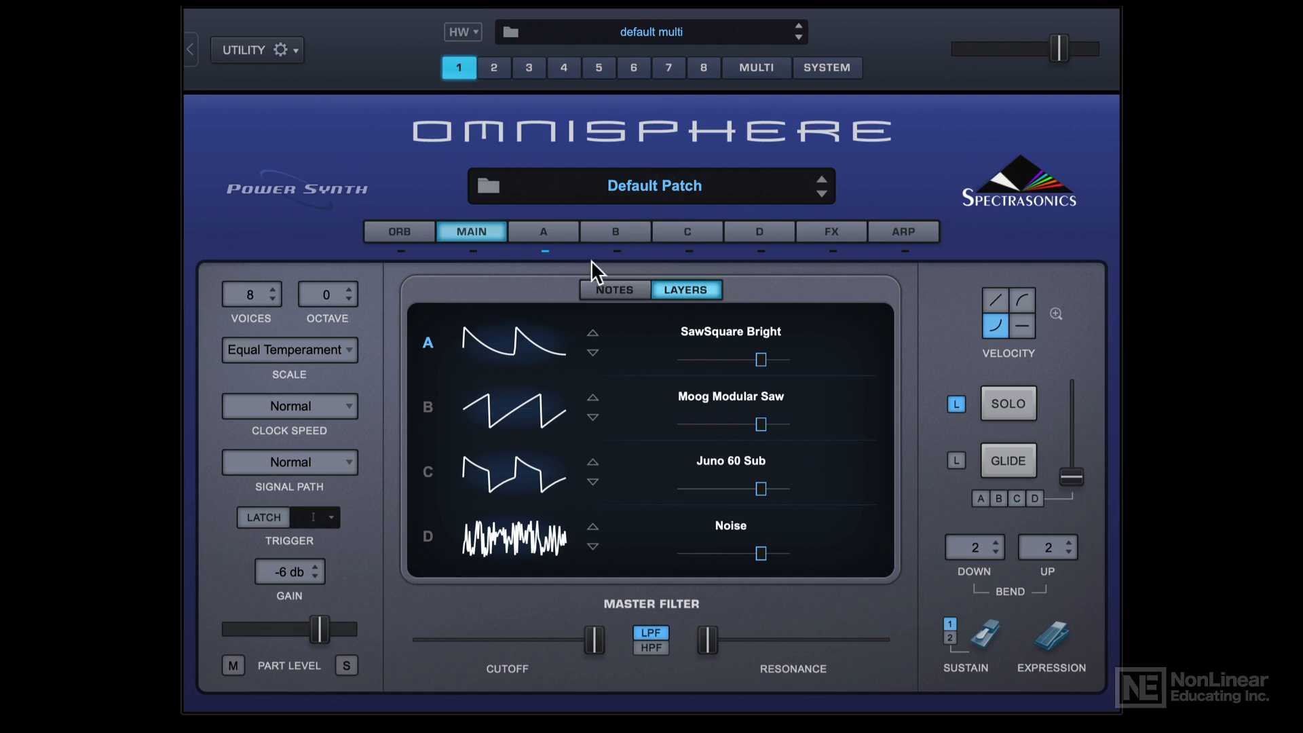
- View the synthesis pages of part 1's layers A through D and return to layer A
click(548, 231)
click(610, 231)
click(692, 231)
click(730, 232)
click(699, 231)
click(621, 231)
click(536, 231)
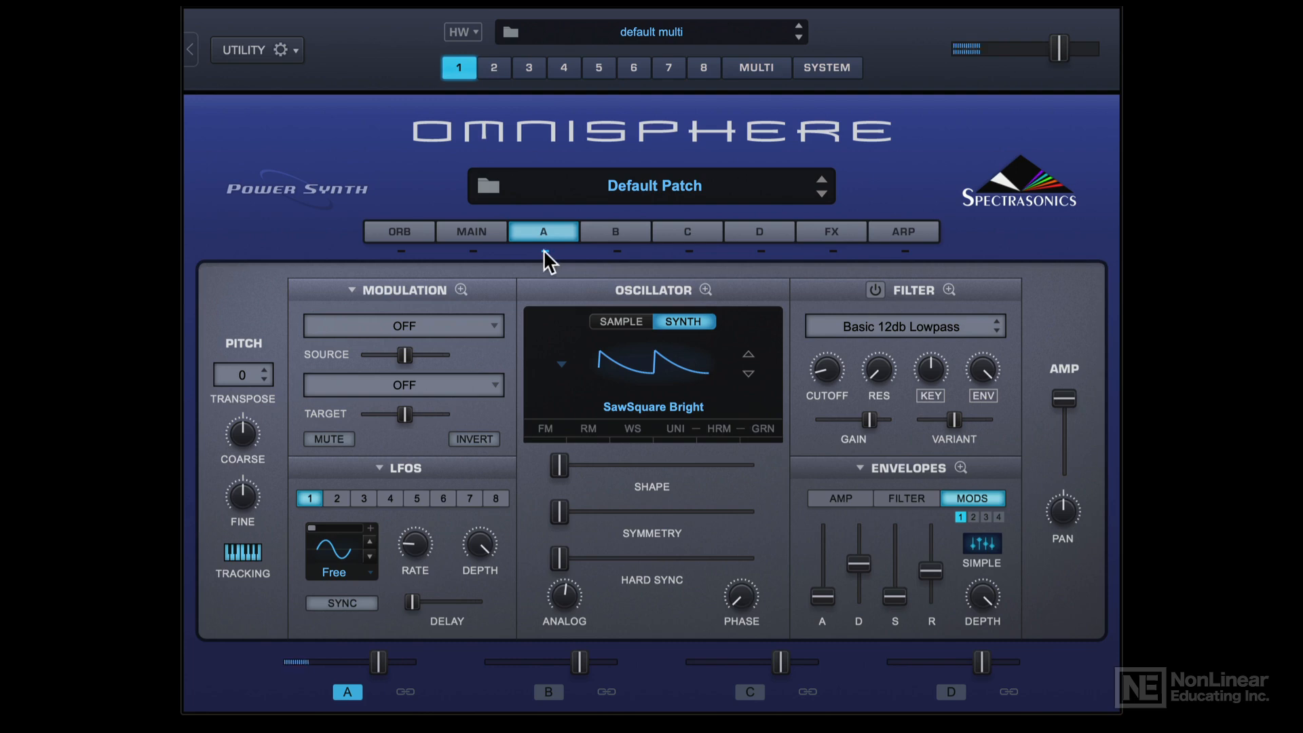
- Switch layer A off and on again, and temporarily enable layers C and D while viewing the layer pages
click(543, 251)
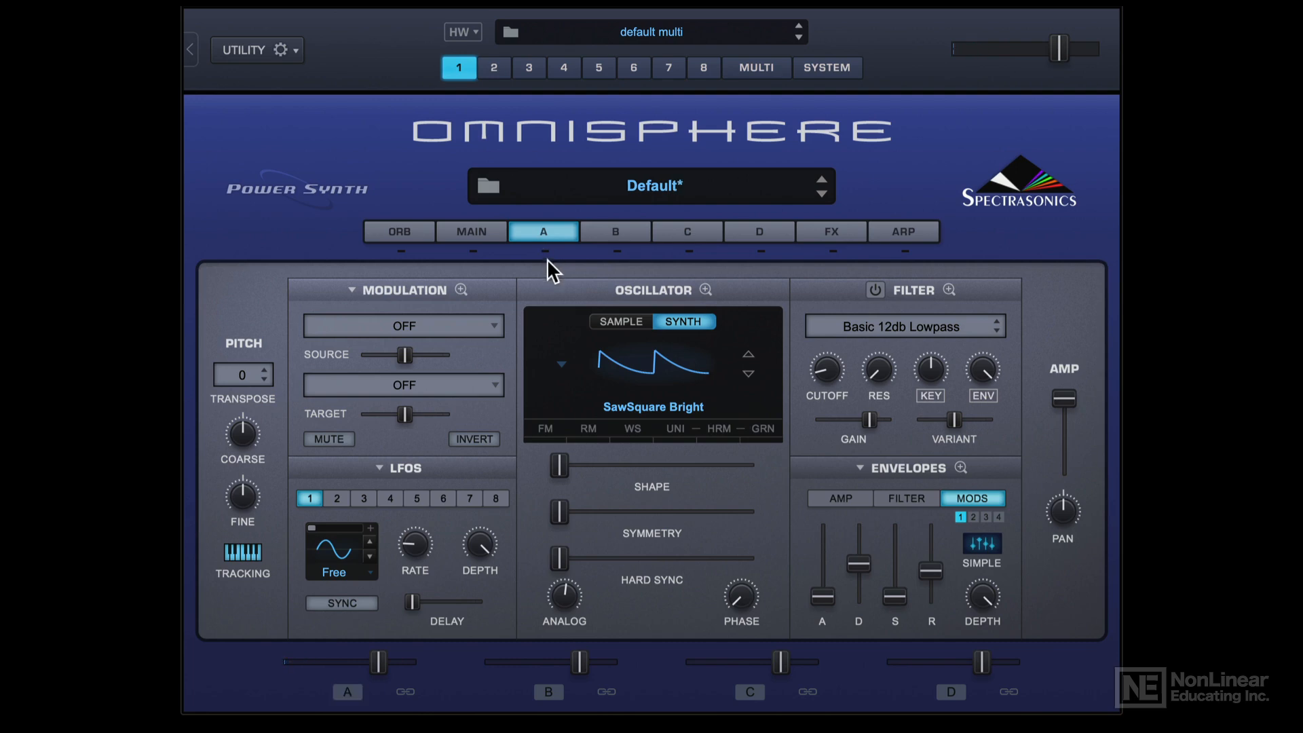
click(544, 250)
click(621, 239)
click(689, 230)
click(759, 231)
click(759, 251)
click(688, 234)
click(615, 234)
click(685, 251)
click(683, 250)
click(760, 251)
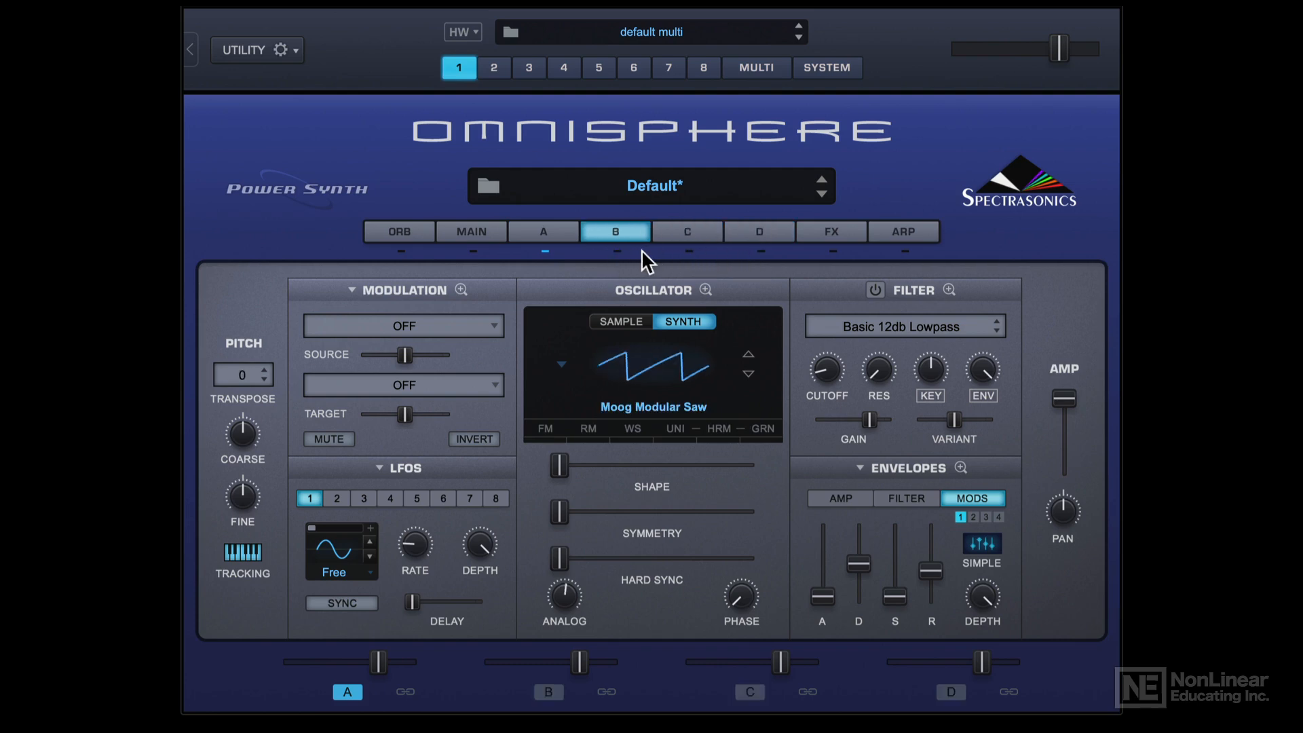
- Return to layer A and examine its modulation matrix in the zoomed view
click(551, 232)
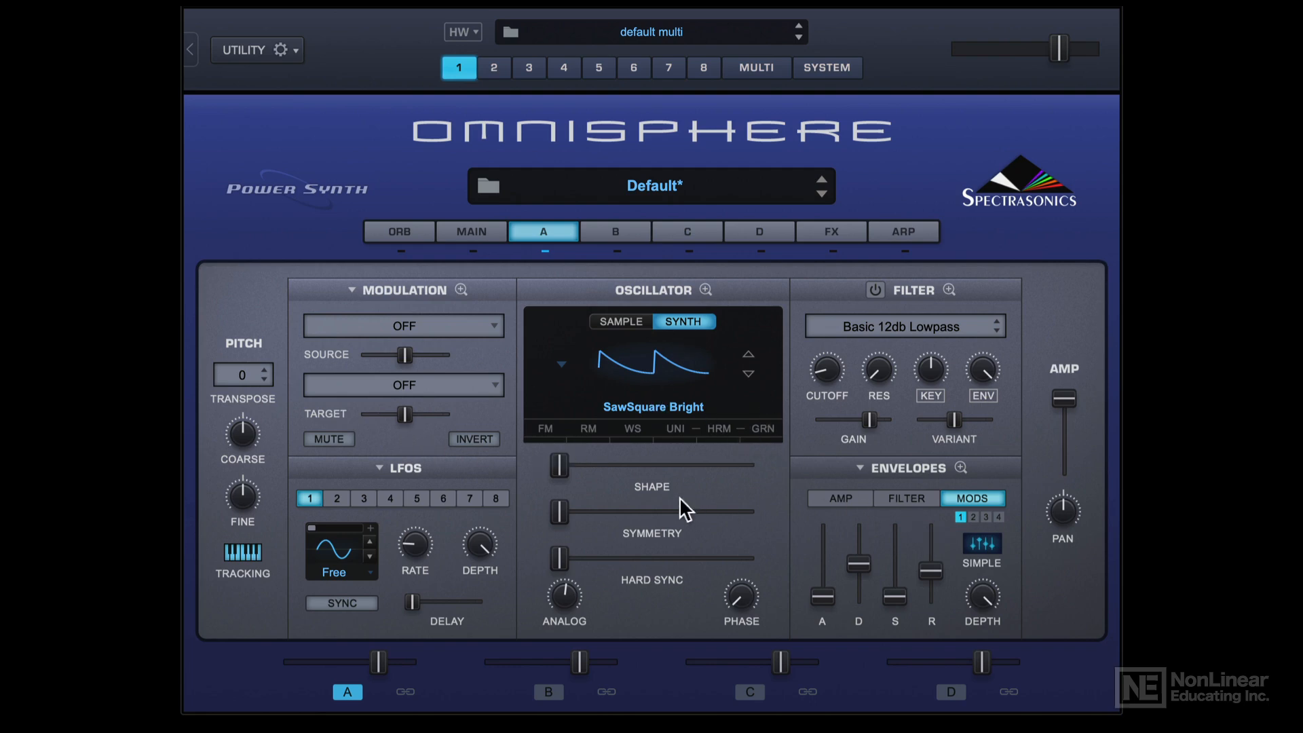
click(461, 290)
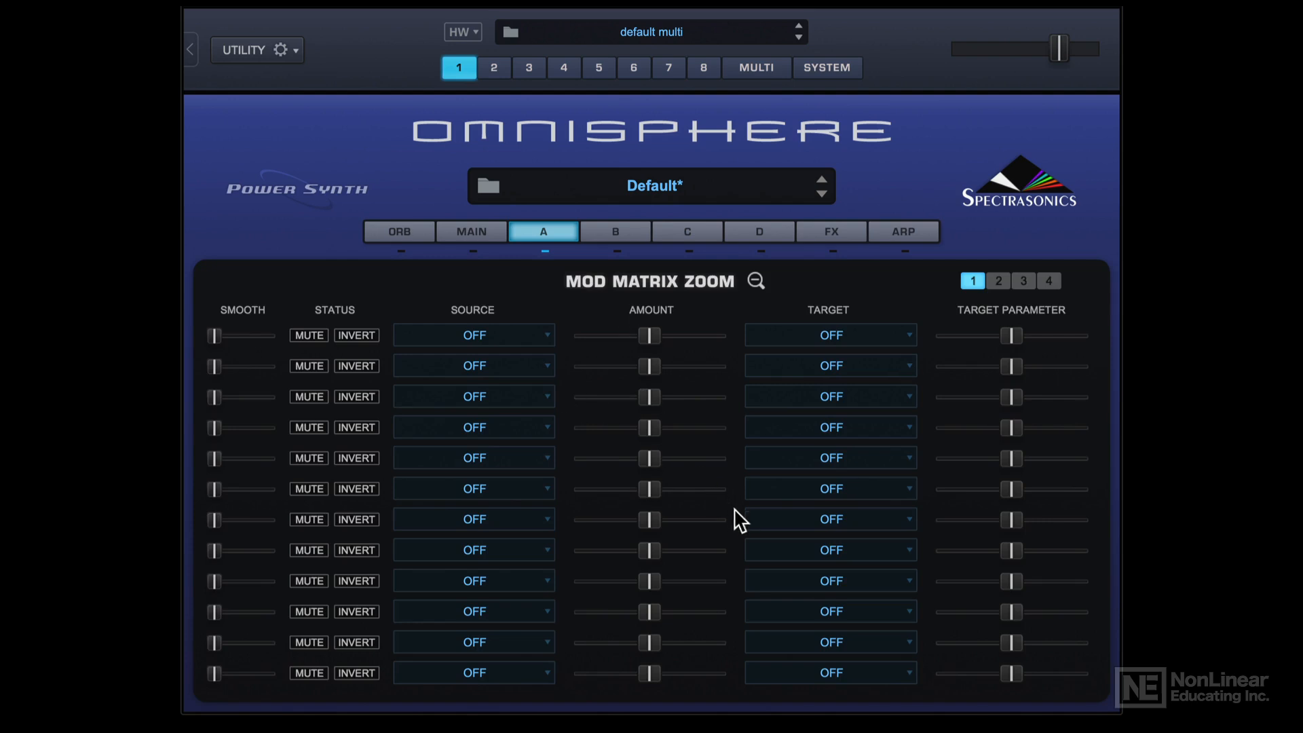
click(754, 280)
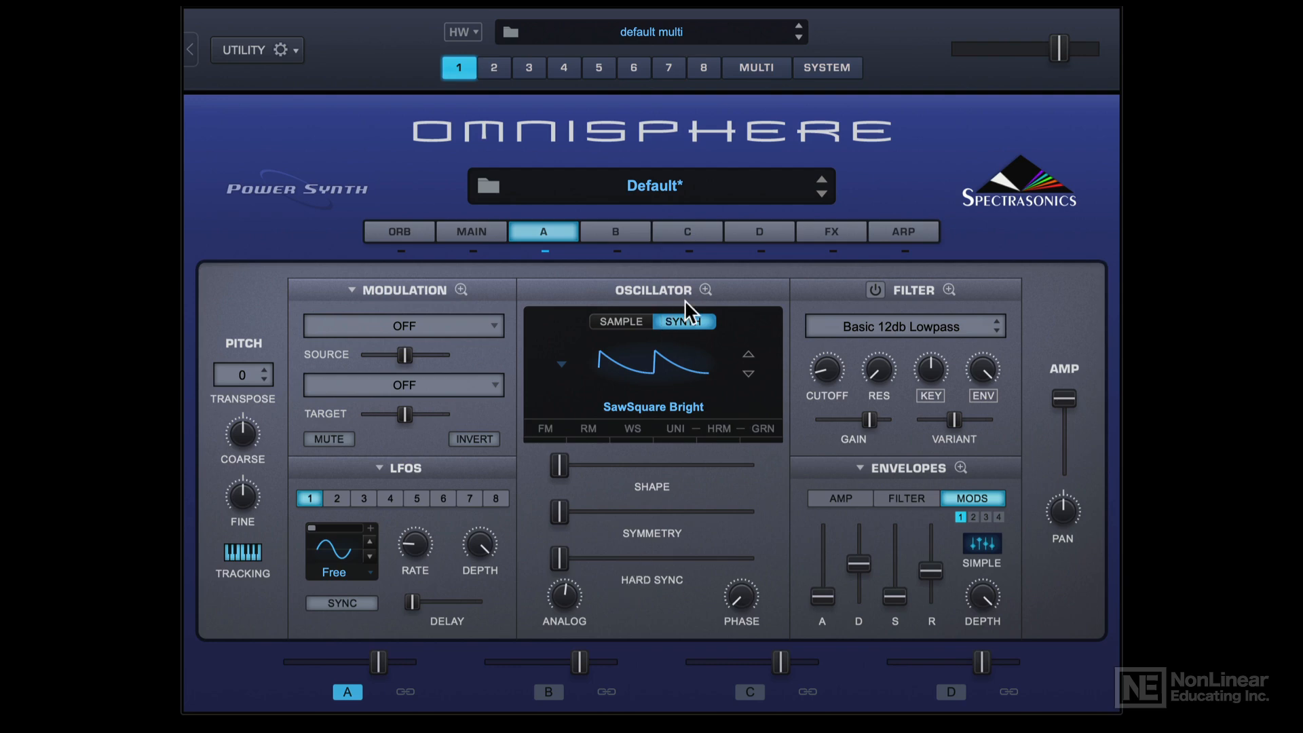
- In layer A's oscillator zoom, raise Shape to about a third, Symmetry to about a quarter and Hard Sync to about 60 percent
click(705, 289)
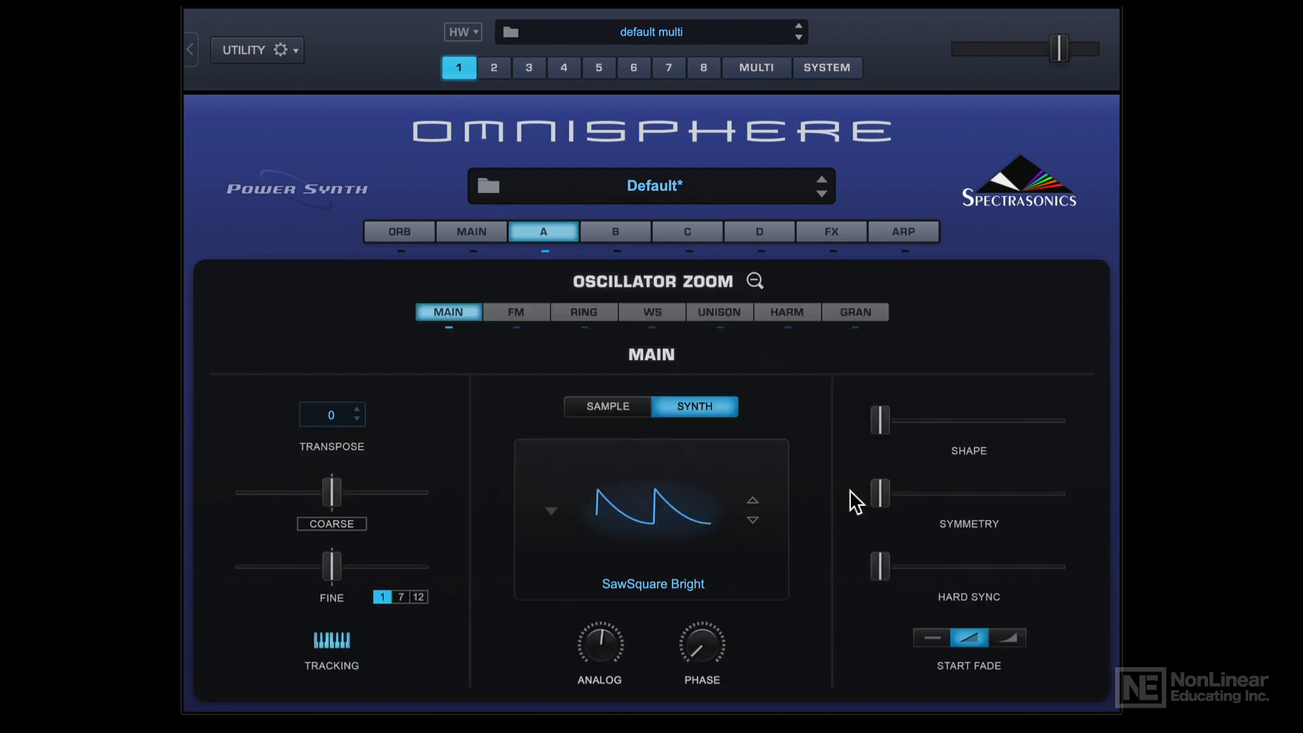
drag(881, 416, 943, 419)
drag(880, 490, 920, 492)
drag(878, 563, 1011, 567)
click(756, 281)
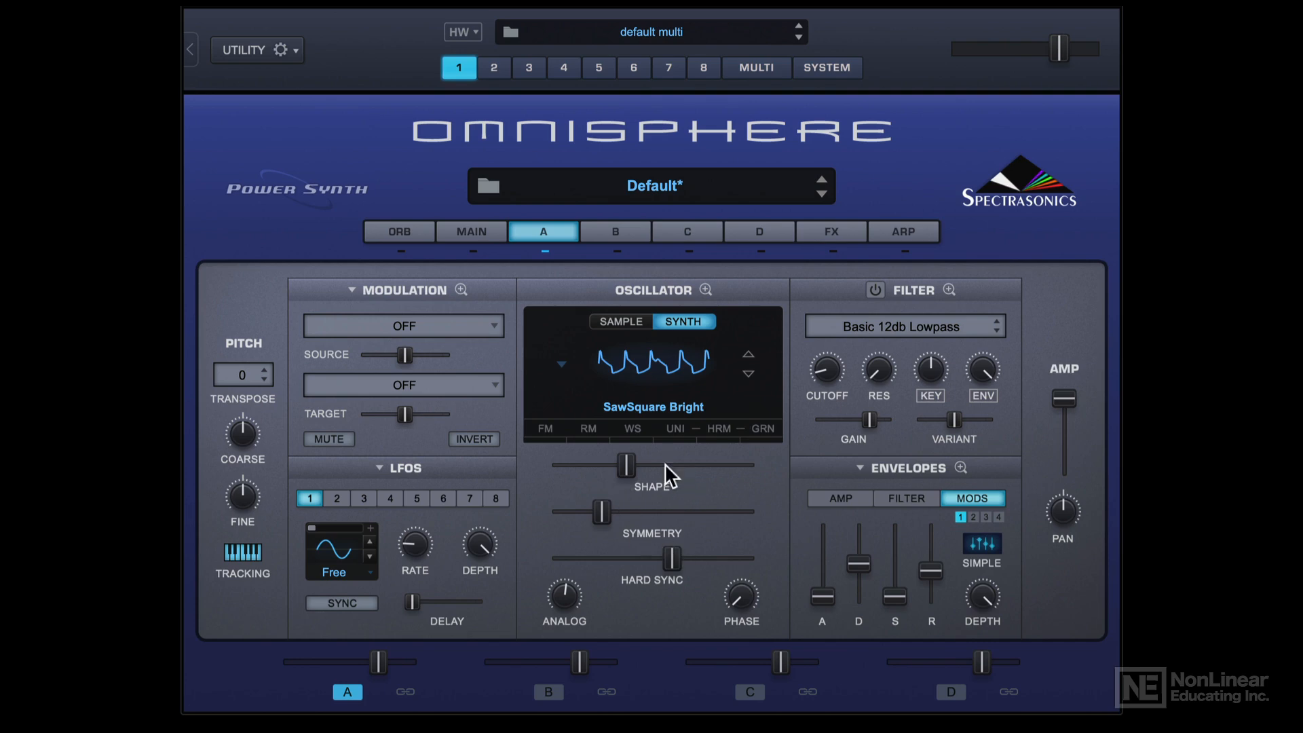
- Examine layer A's waveshaper settings and its zoomed filter view, returning to the layer page
click(633, 429)
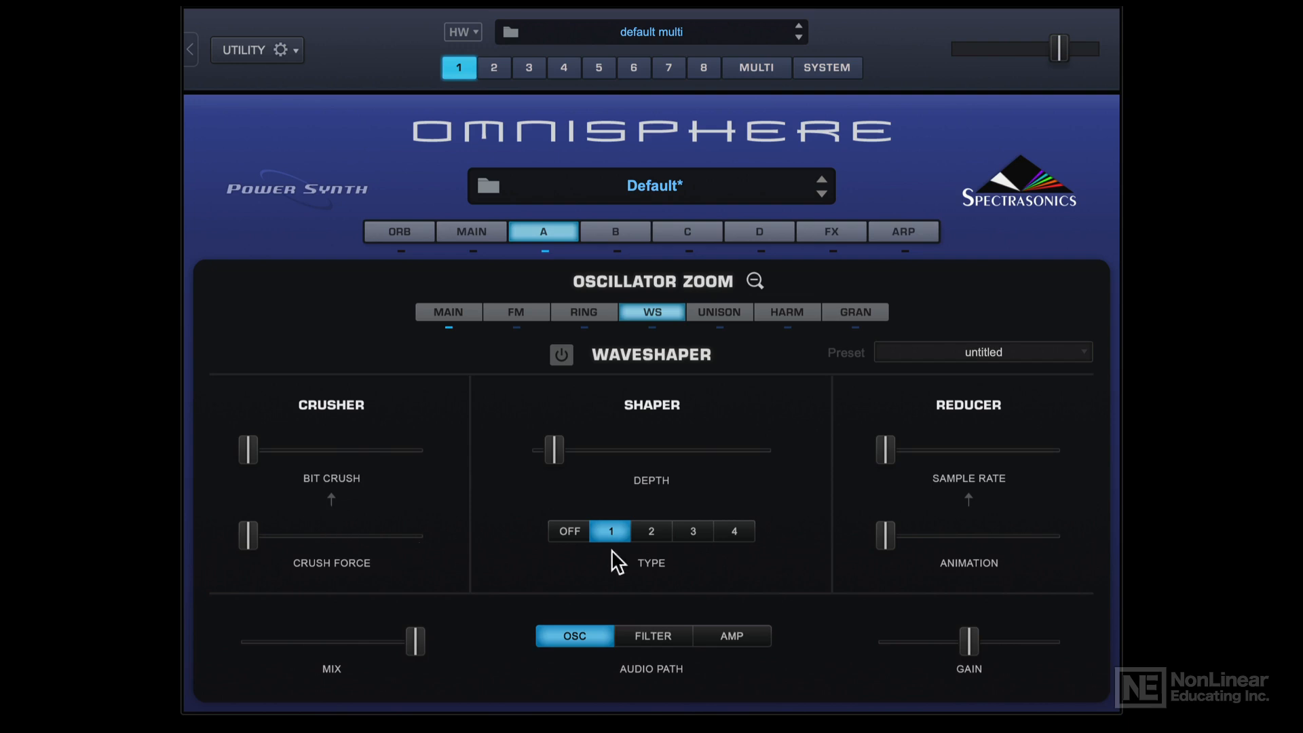
click(754, 280)
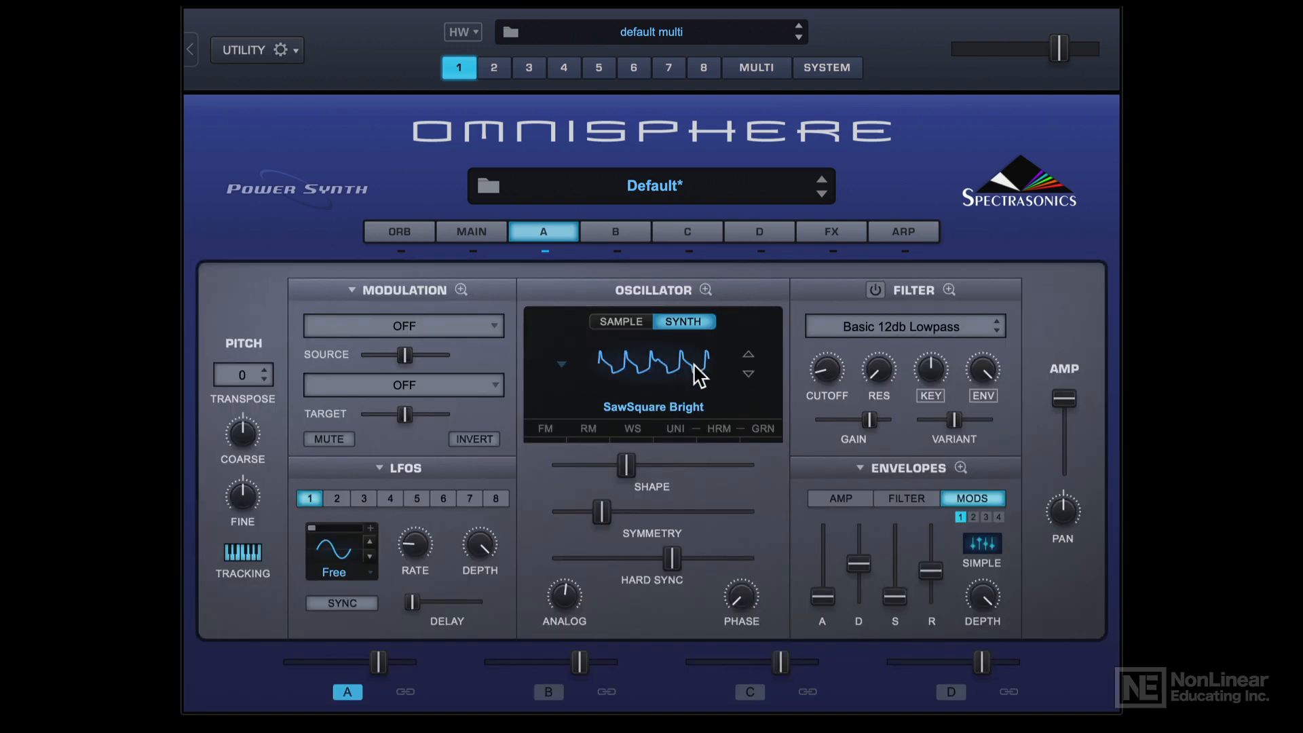
click(948, 289)
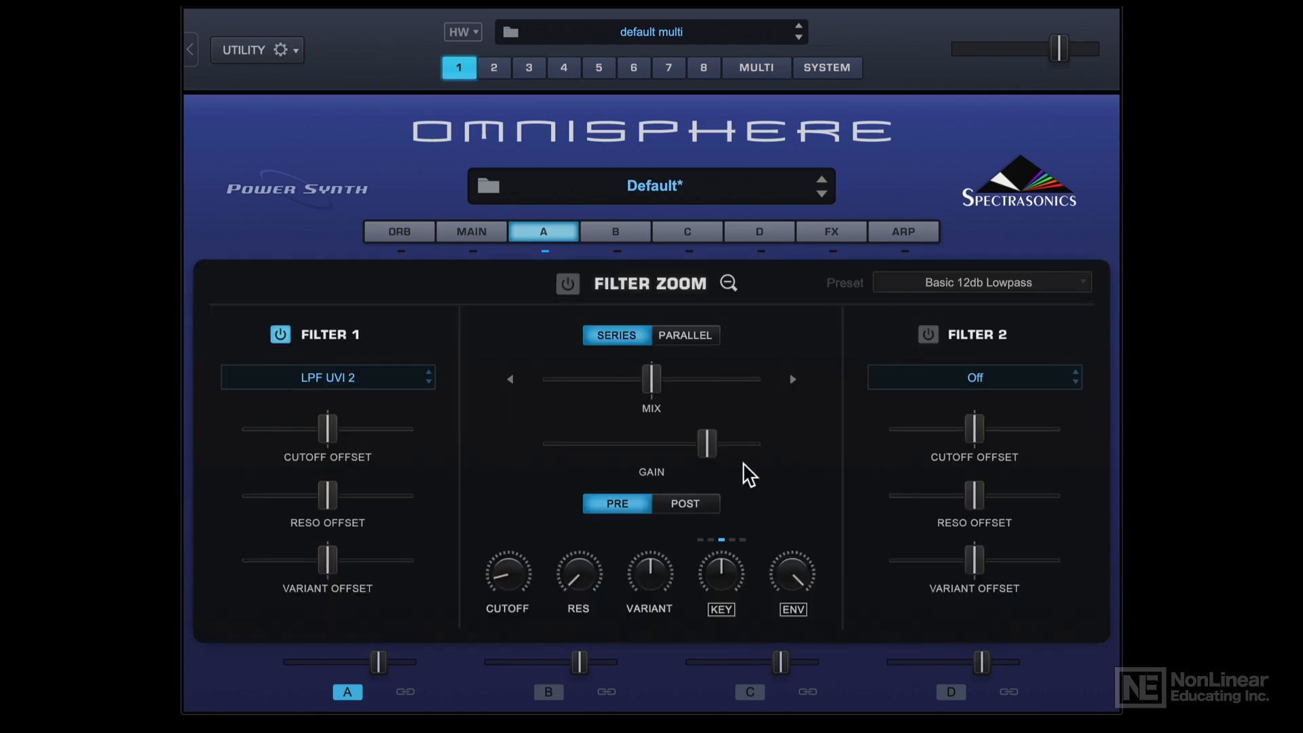
click(728, 283)
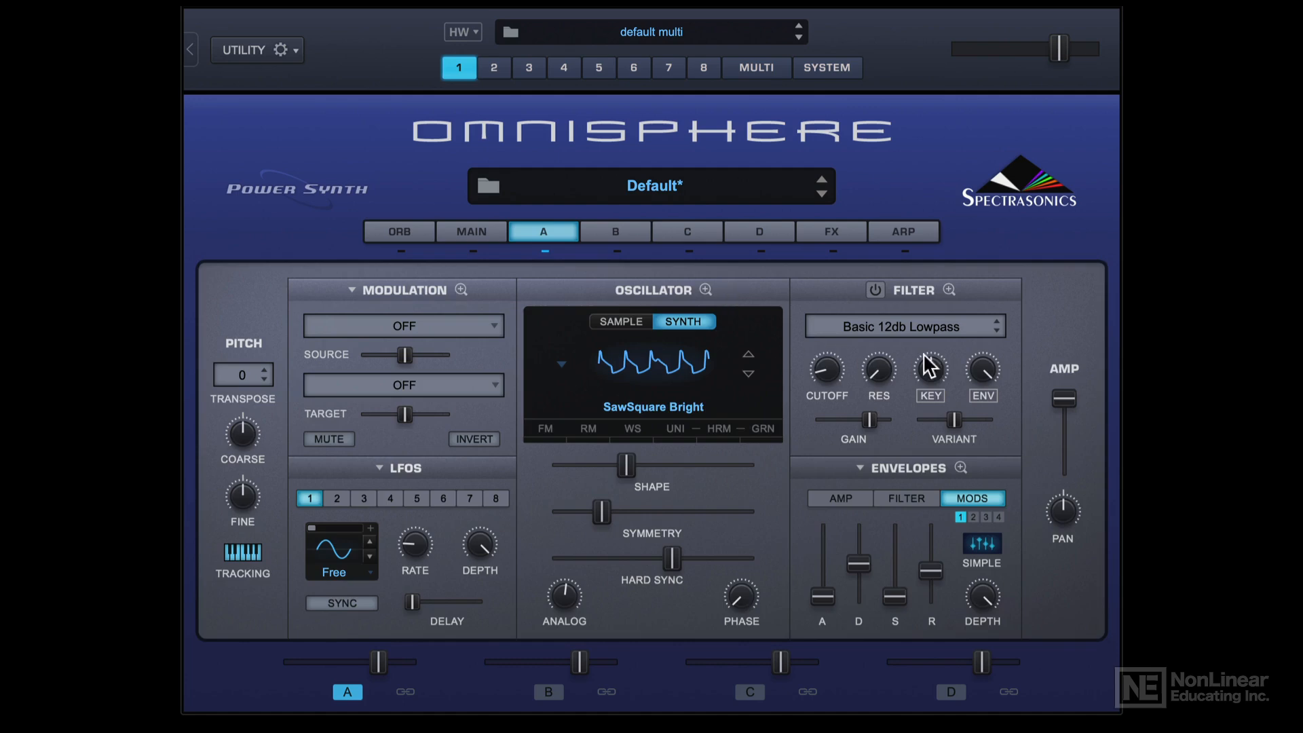
click(949, 289)
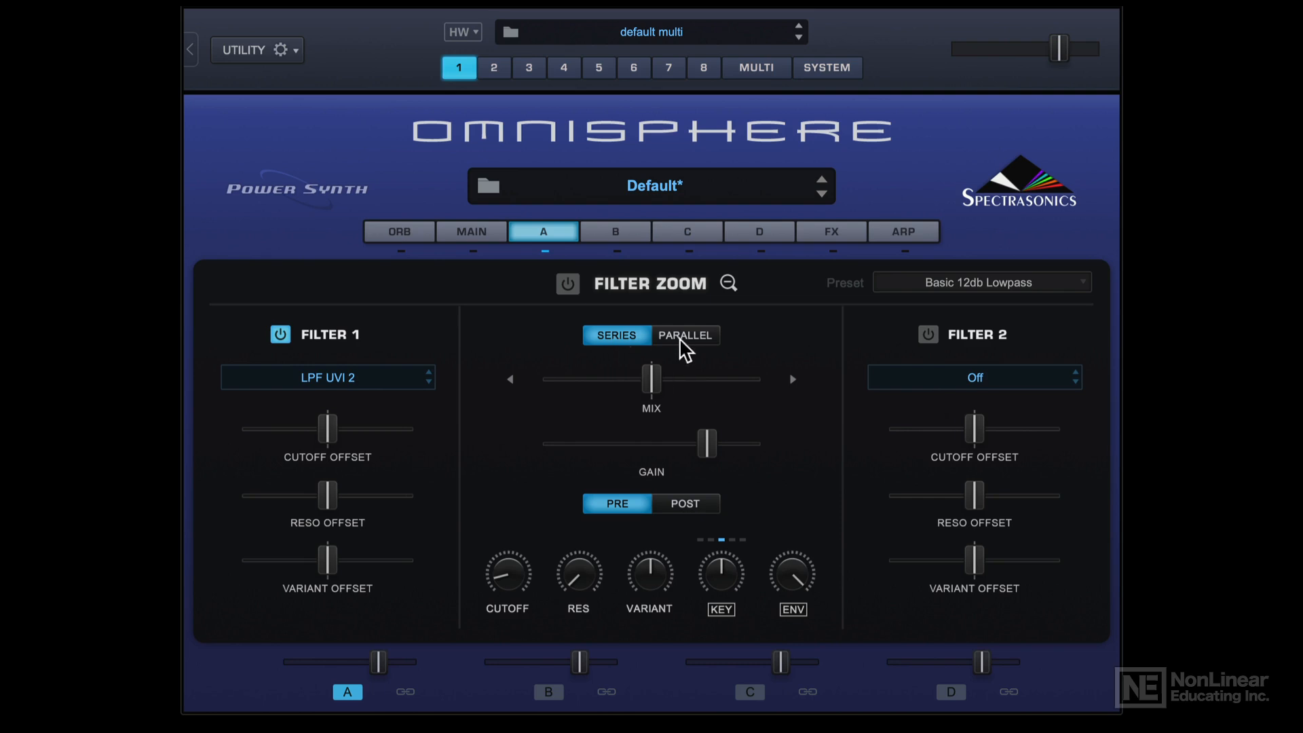
click(729, 284)
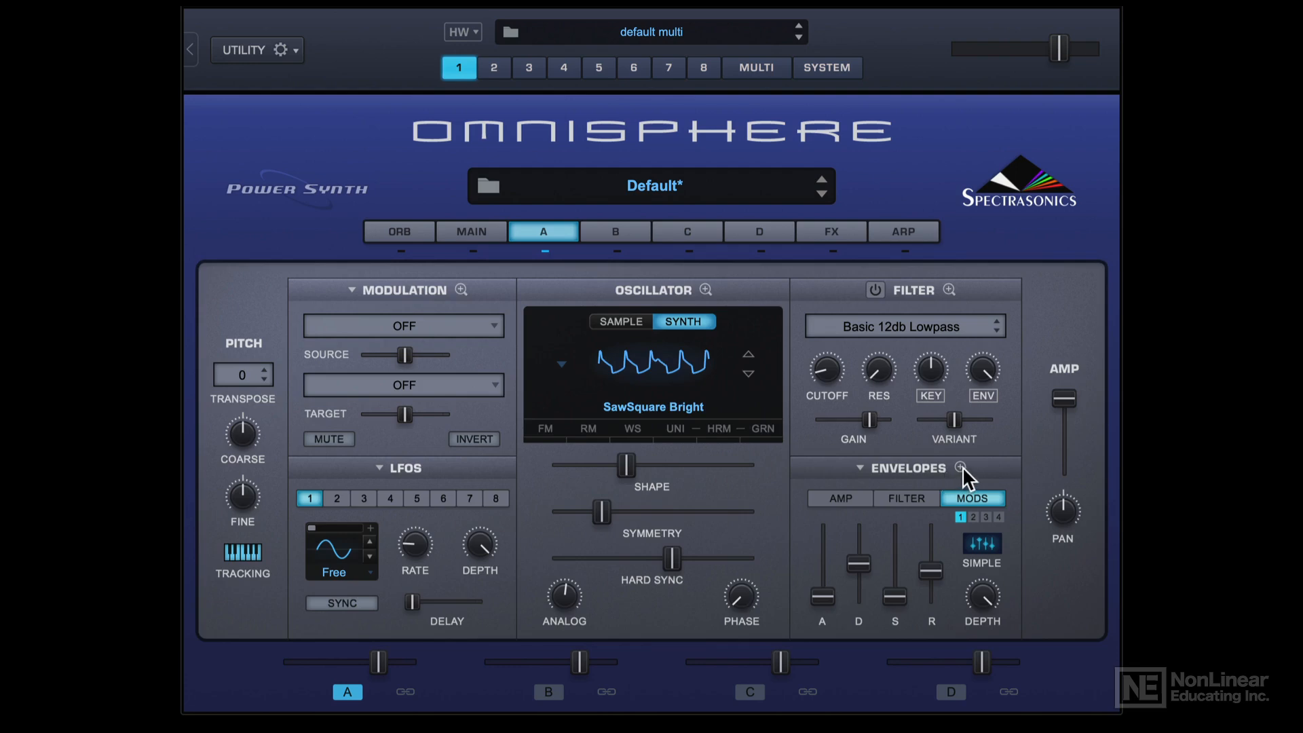
- Examine layer A's amp, filter and modulation envelopes on the layer page and in the envelope zoom
click(845, 499)
click(909, 498)
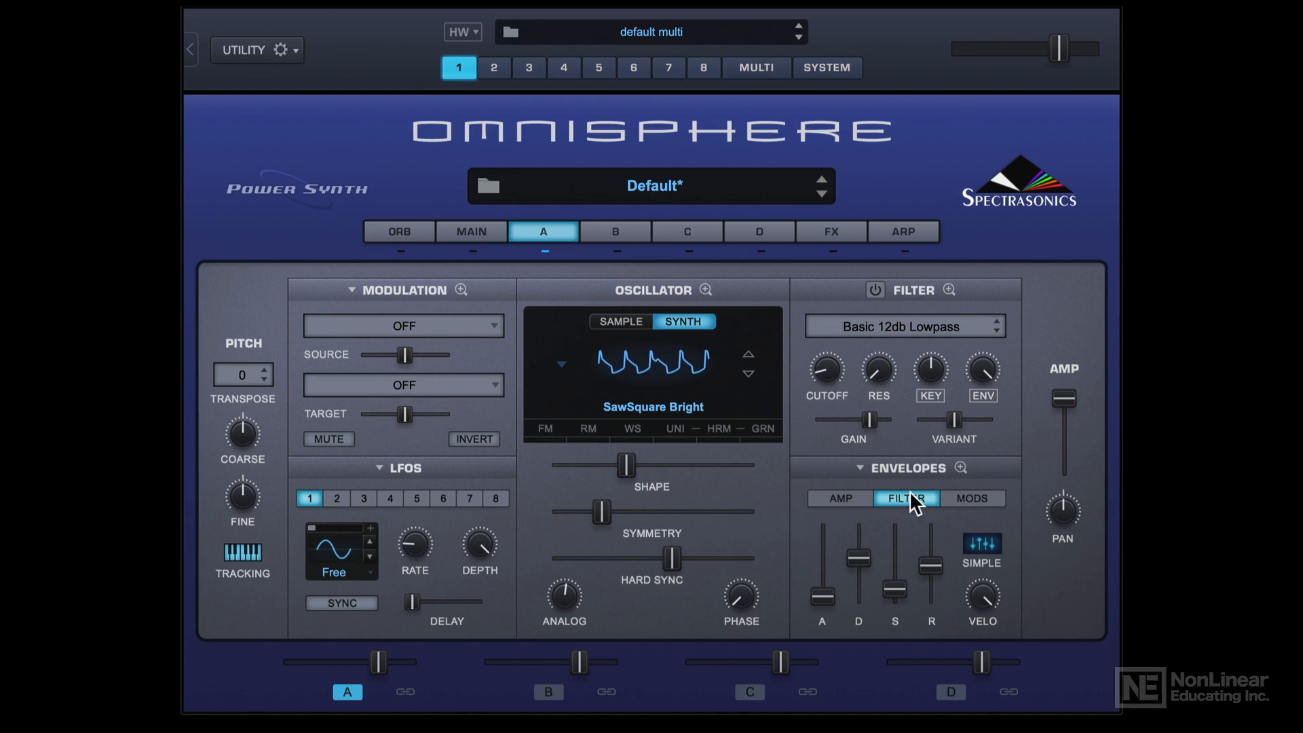
click(966, 500)
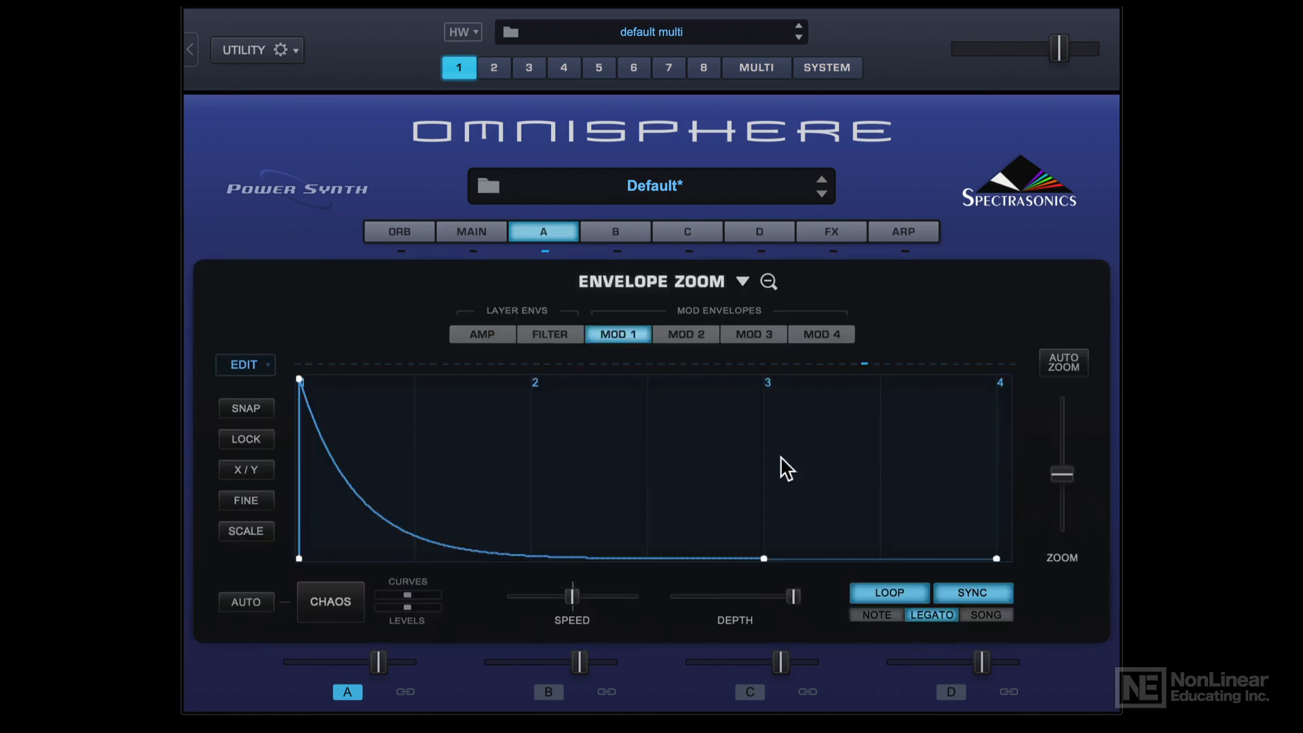
click(529, 337)
click(483, 335)
click(536, 335)
click(680, 335)
click(739, 336)
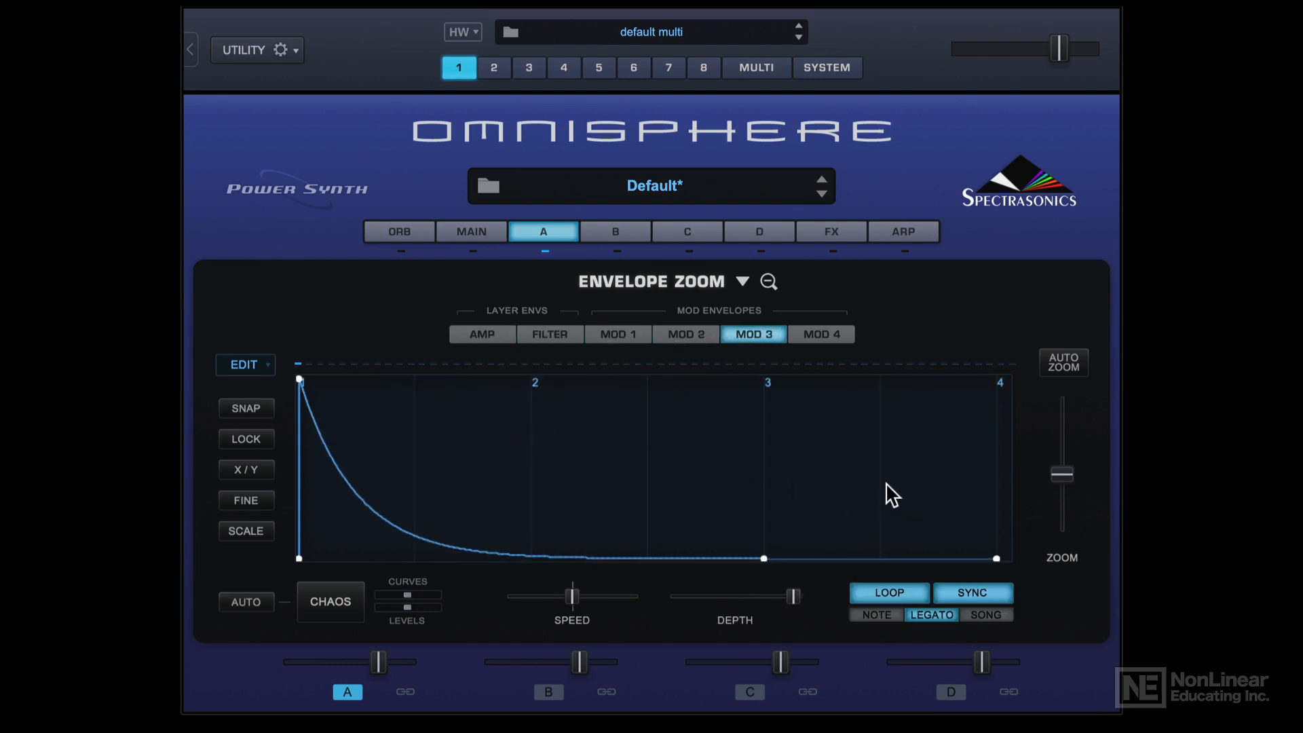
click(768, 281)
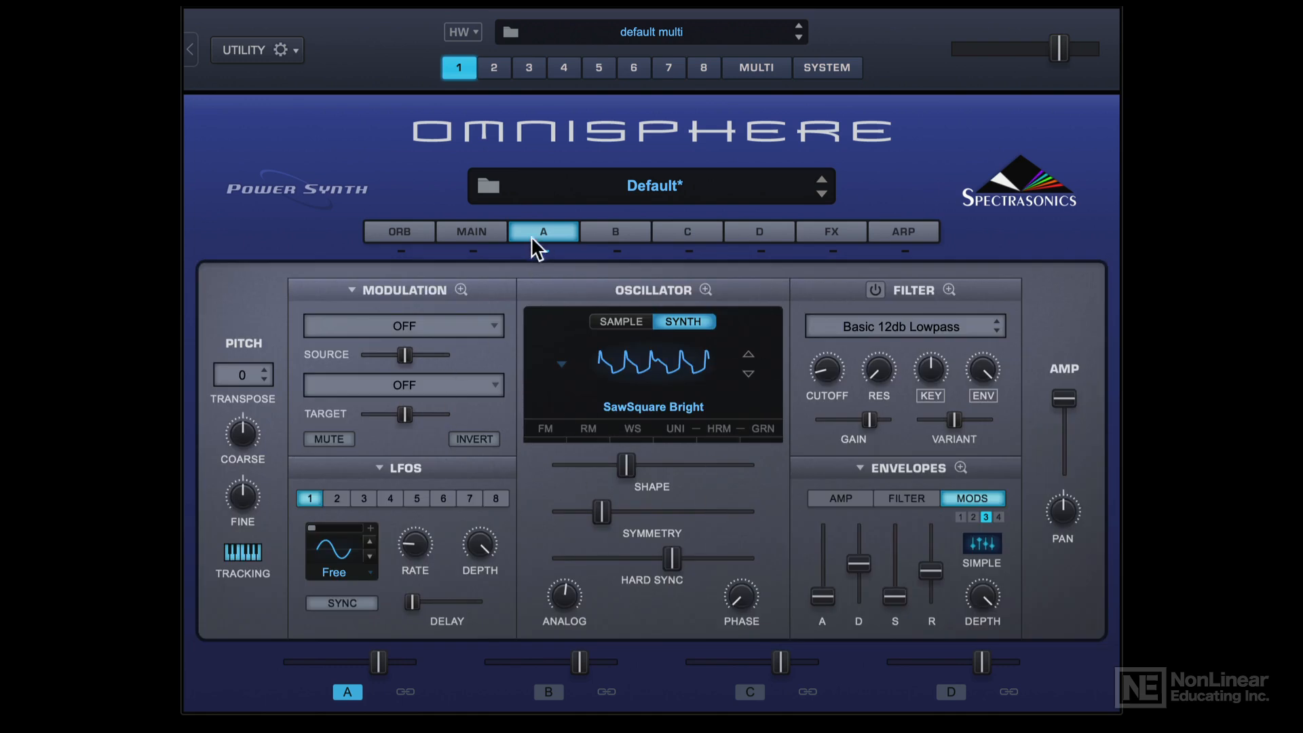
- Return to part 1's main page and view the multi's effects and mixer pages
click(474, 233)
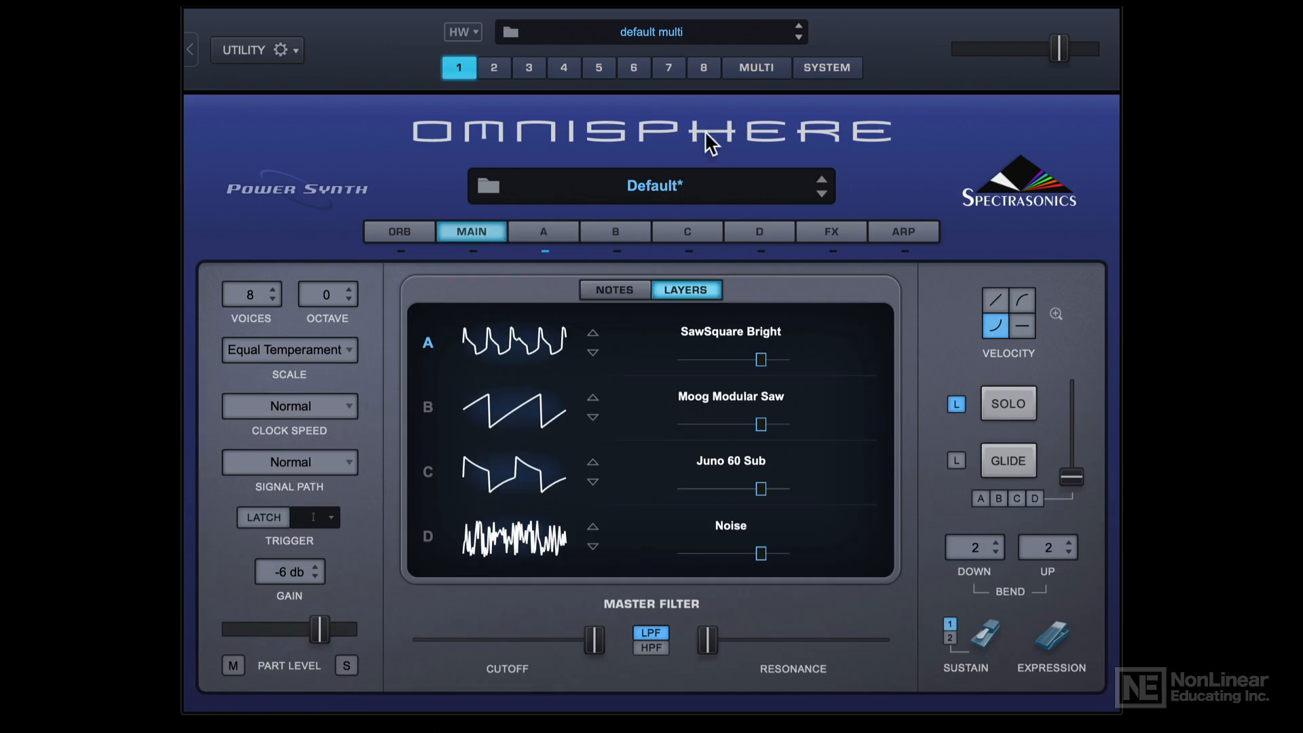
click(746, 66)
click(600, 177)
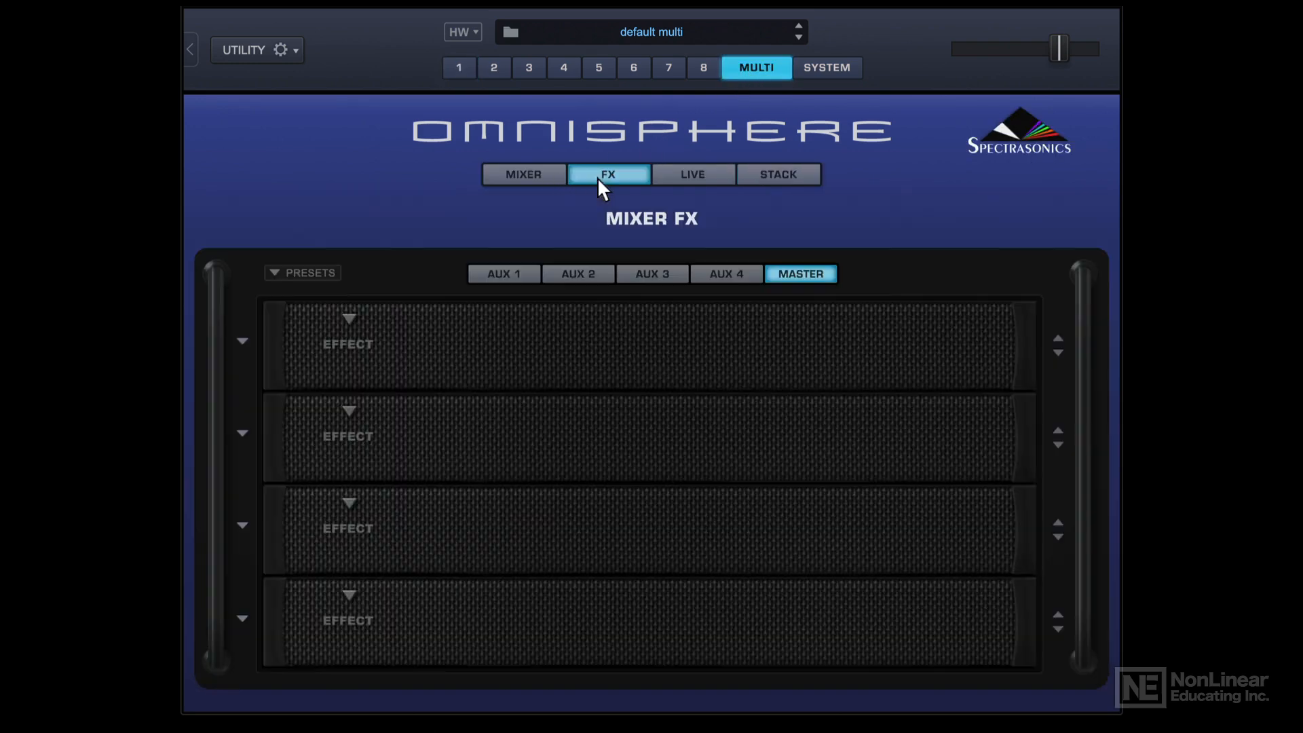
click(536, 173)
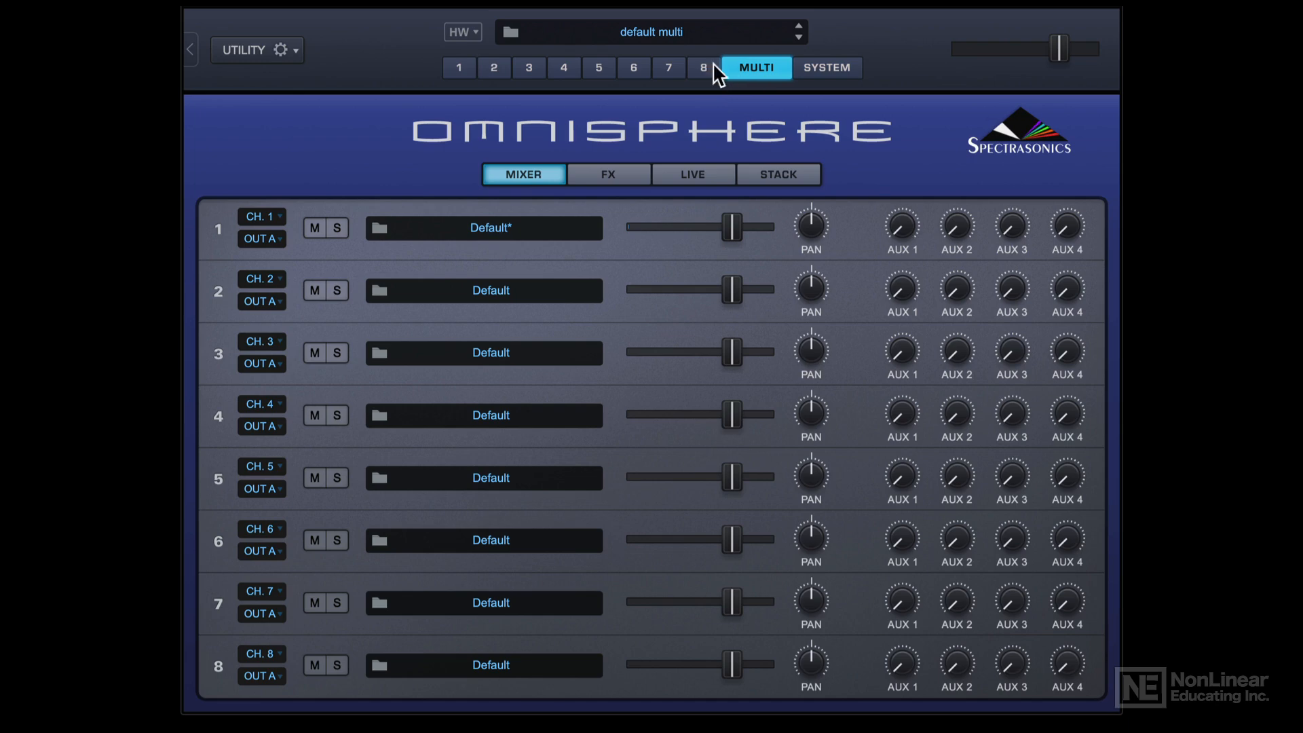
- Open layer A of part 1 and examine the synth oscillator's waveform choices, including the Classic Waveforms group
click(461, 67)
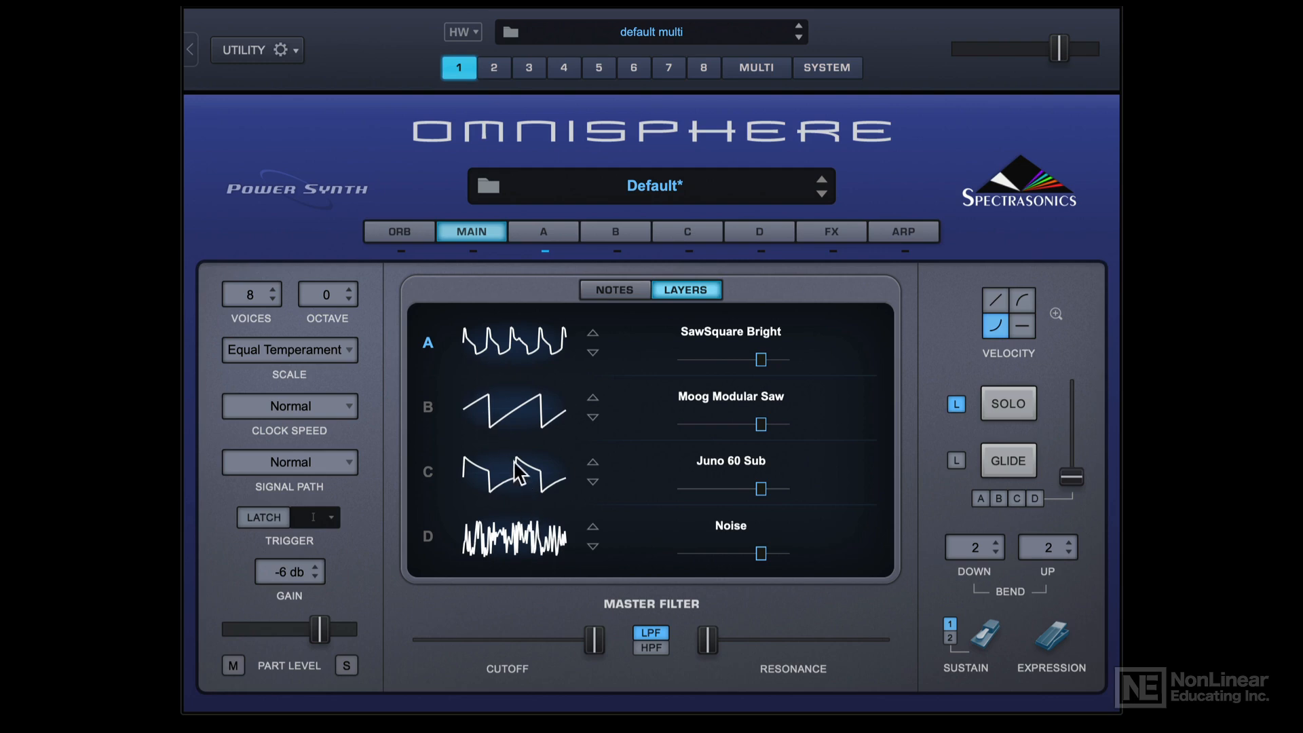
click(549, 232)
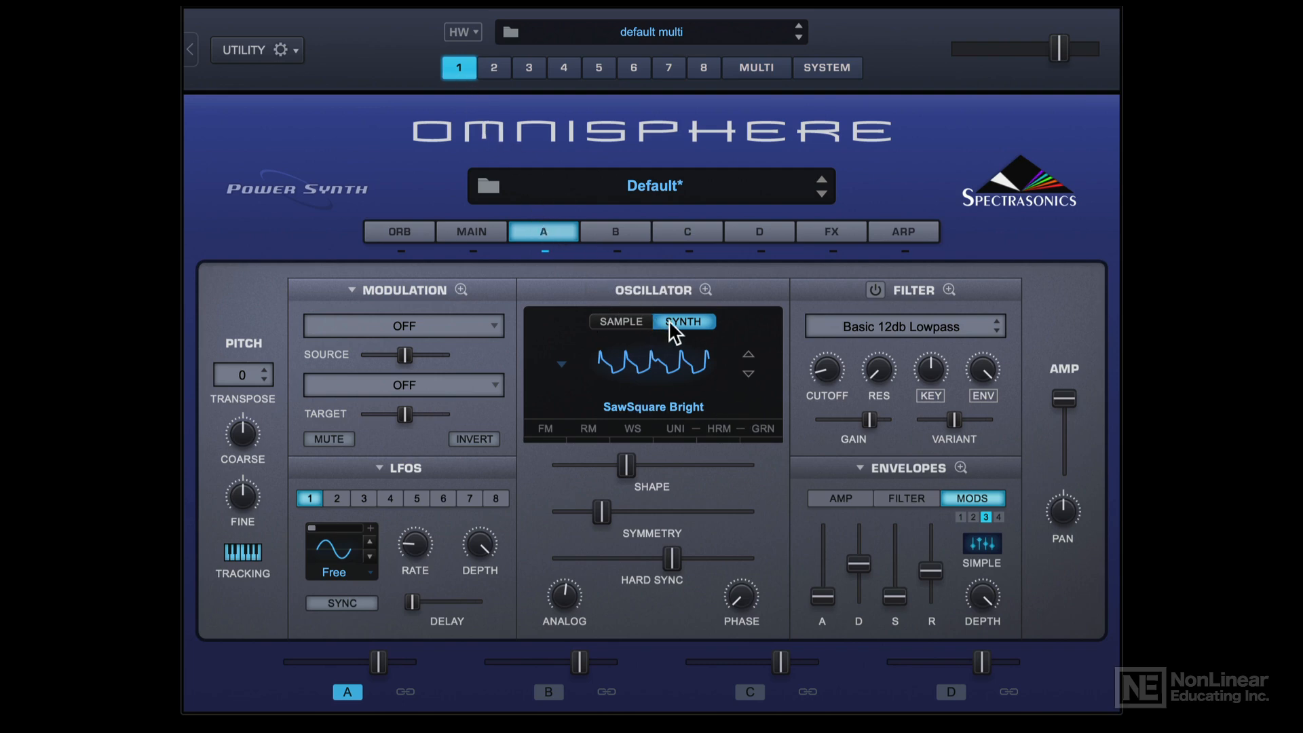
click(670, 370)
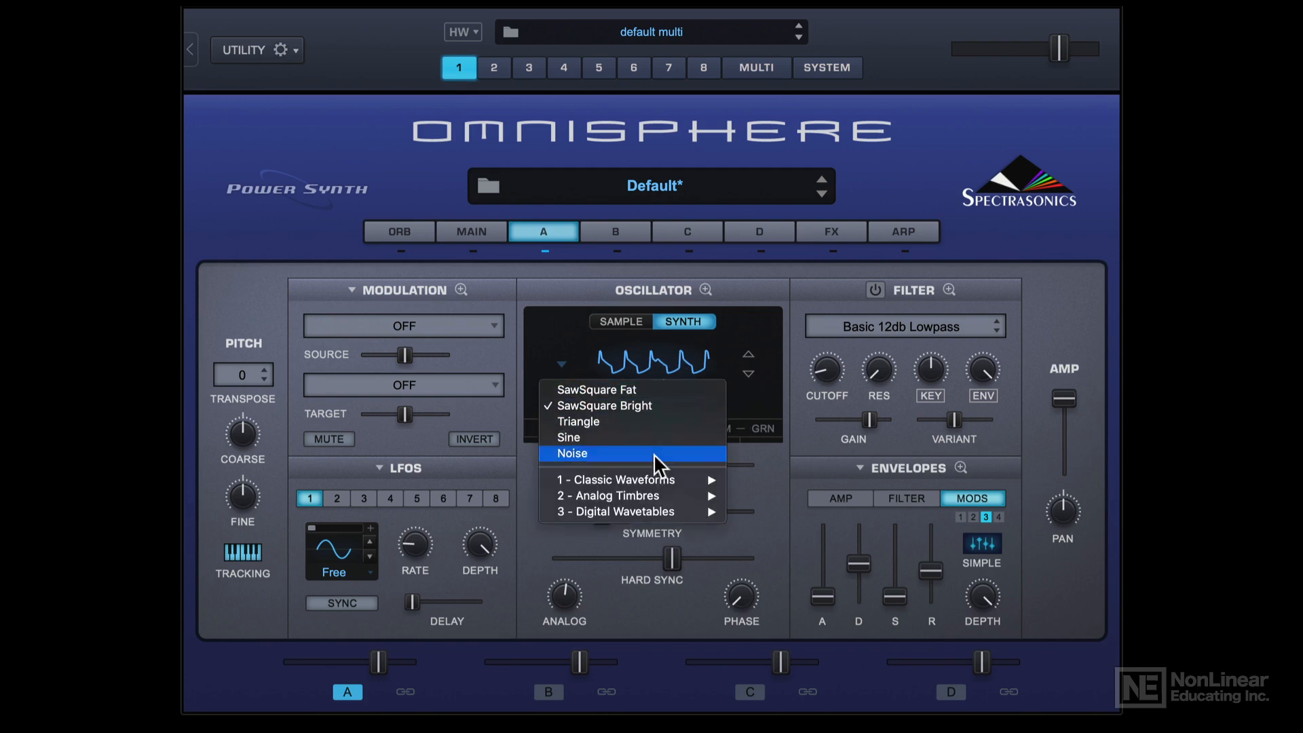
mouse_move(655, 478)
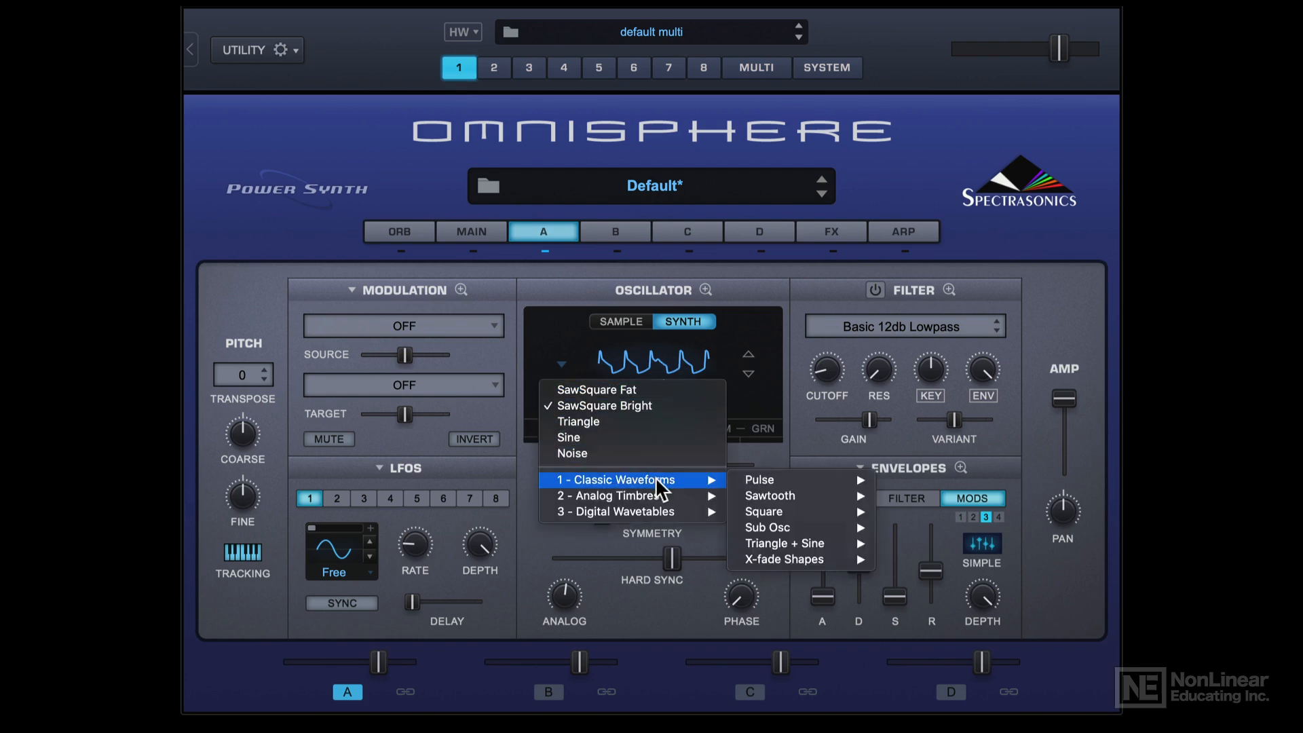
click(662, 349)
- Switch layer A's oscillator to Sample mode and view its soundsource zoom, returning to the layer page
click(618, 321)
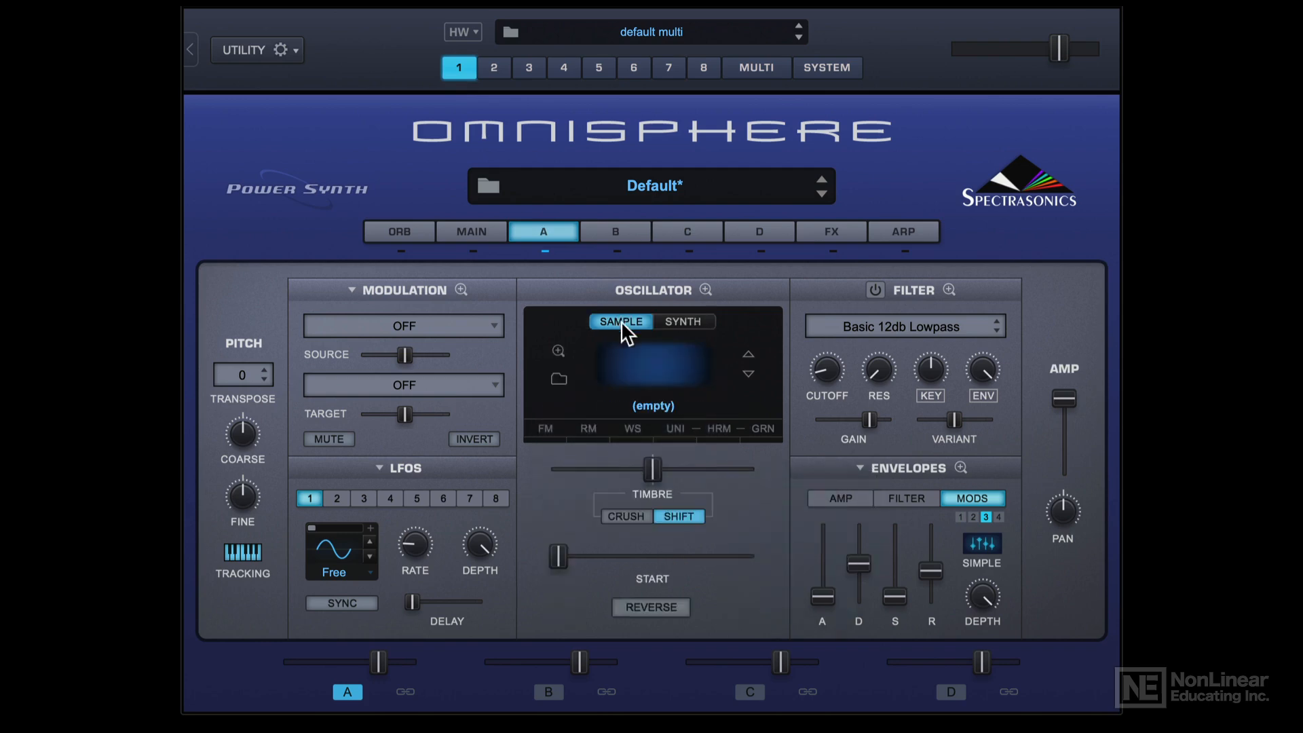
click(558, 350)
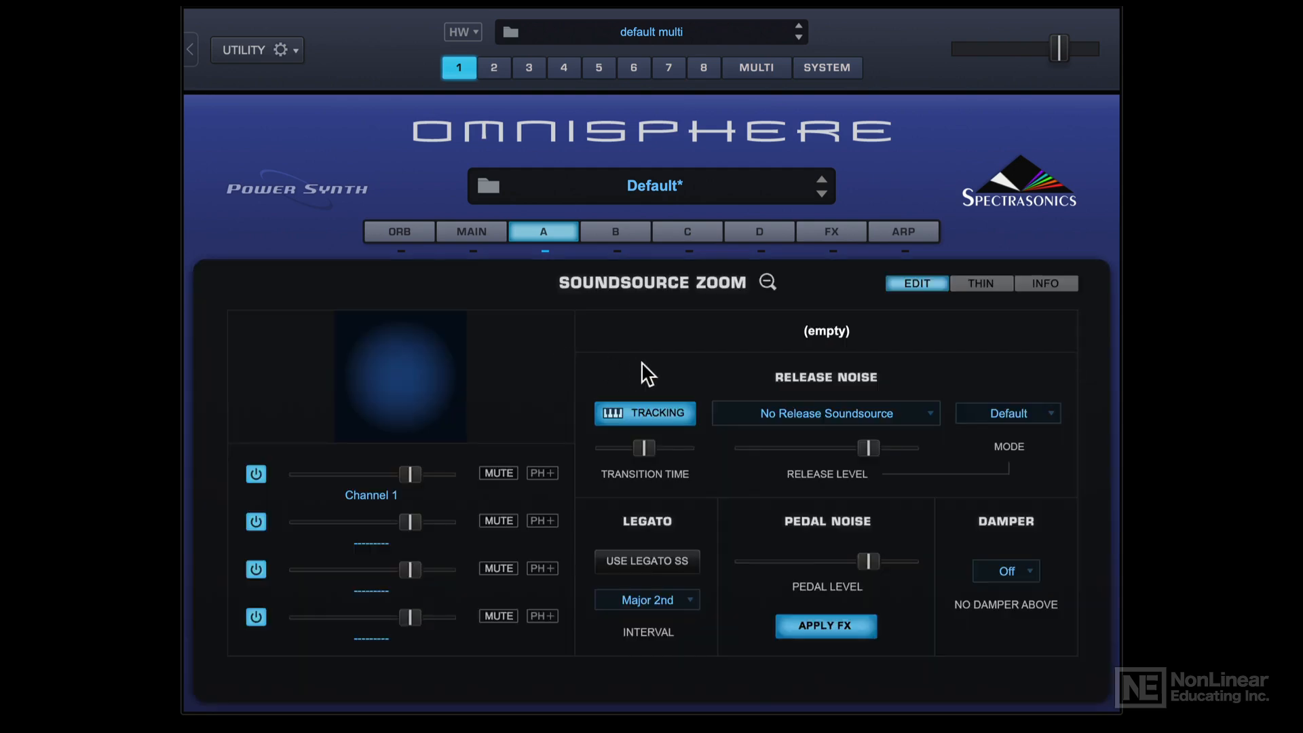
click(767, 281)
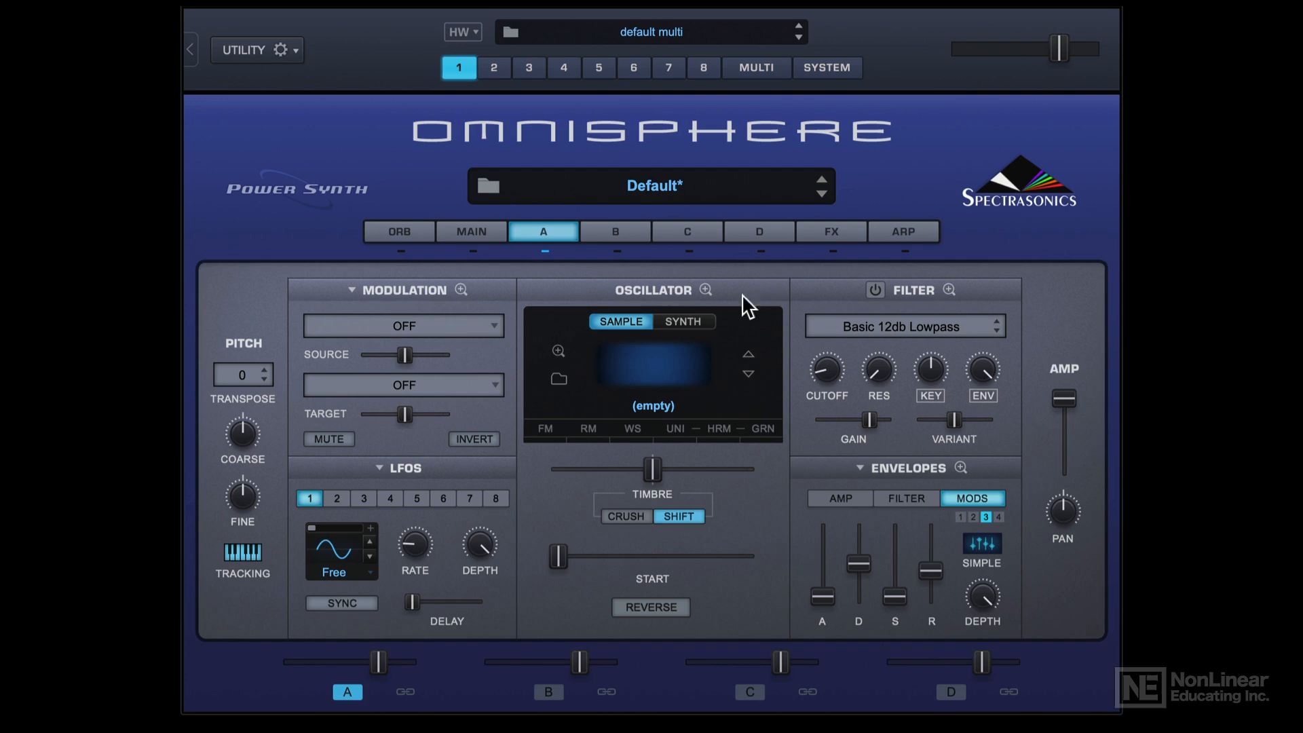
- View the soundsource browser for layer A, then close it and hide the patch browser
click(654, 366)
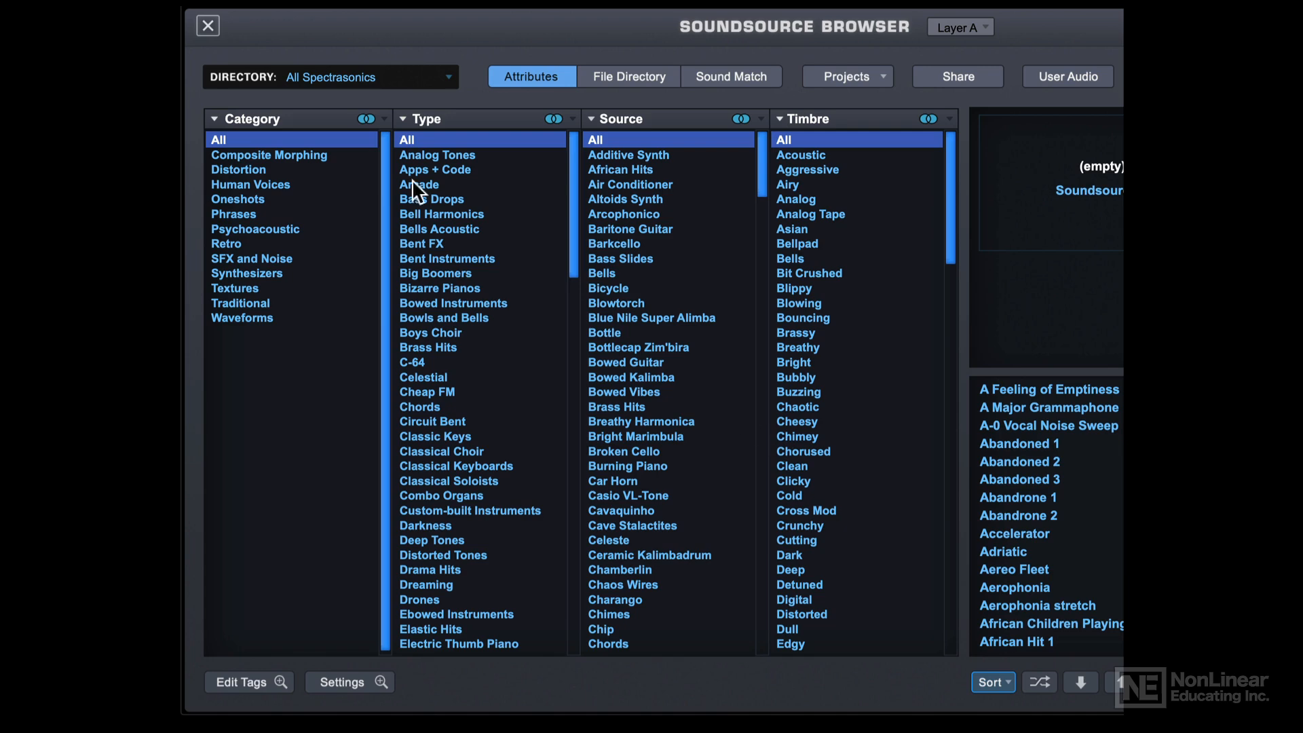
click(208, 26)
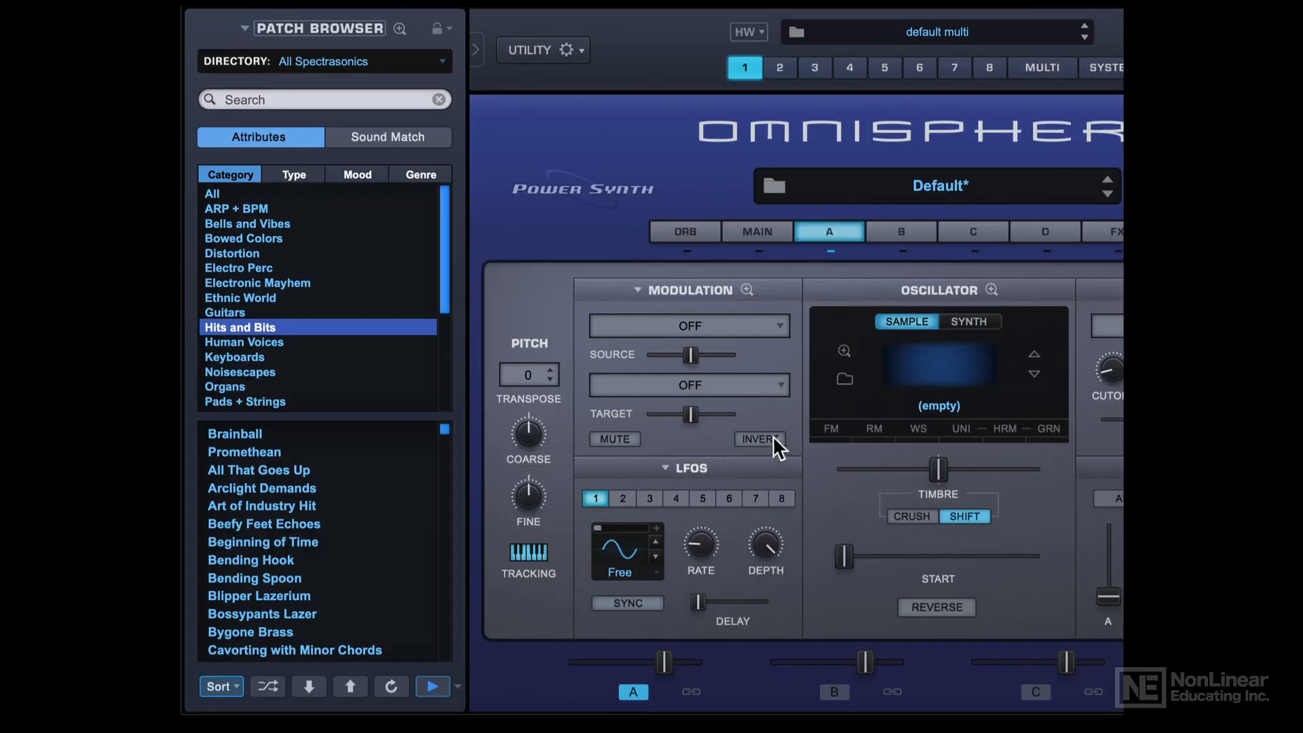
click(475, 51)
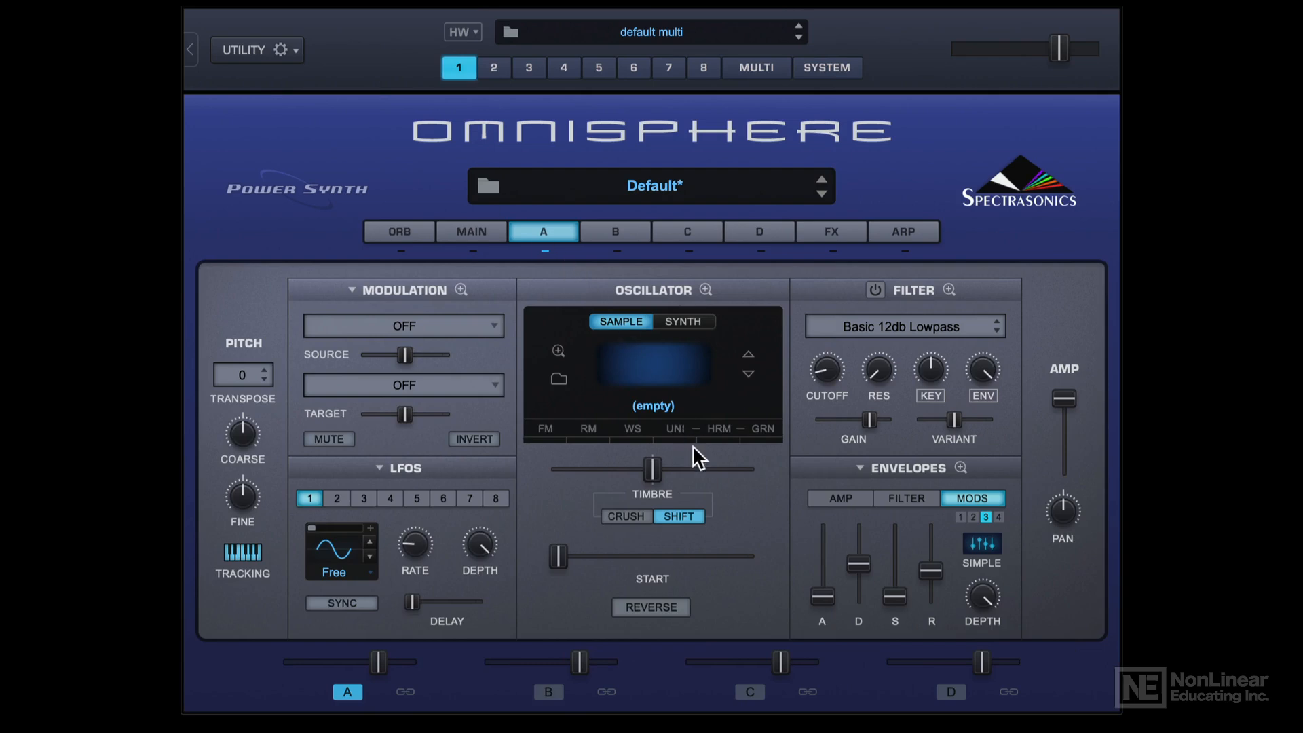
- On part 1's main page, lower the levels of layers A, B and C slightly and layer D to about the middle
click(471, 231)
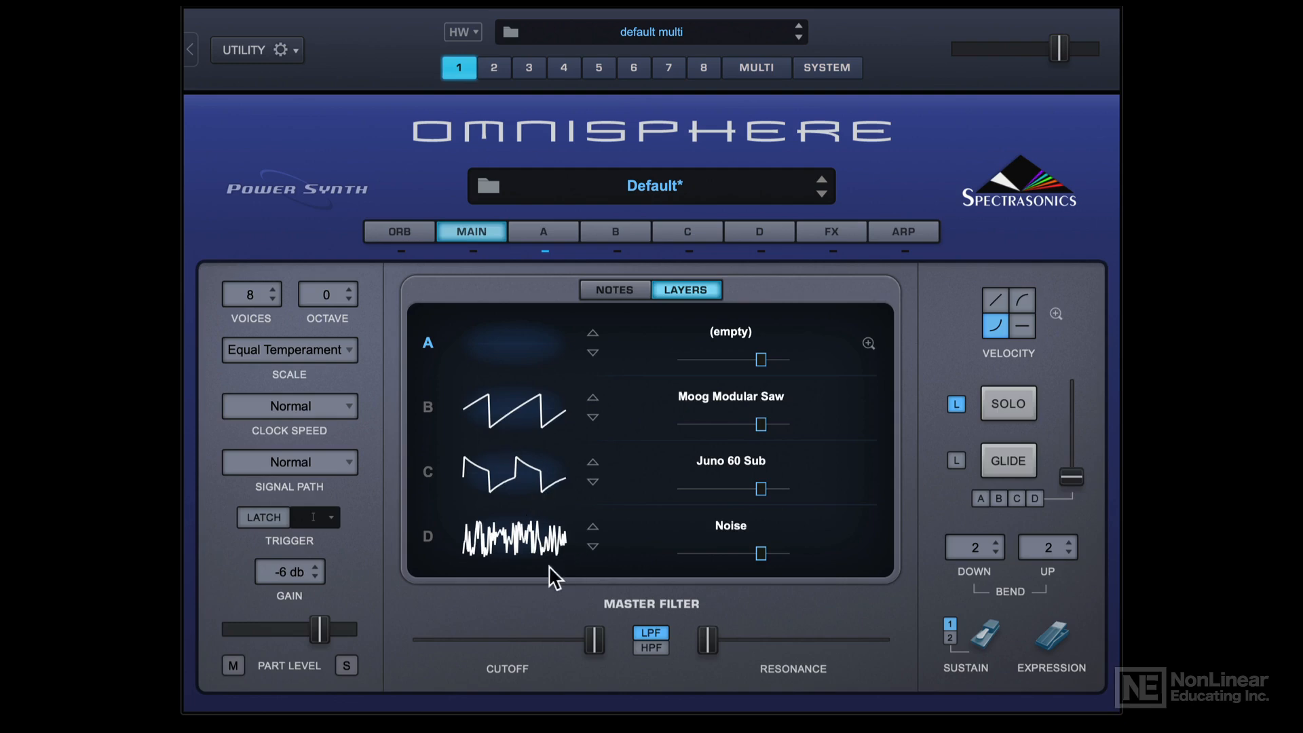
drag(760, 359, 745, 360)
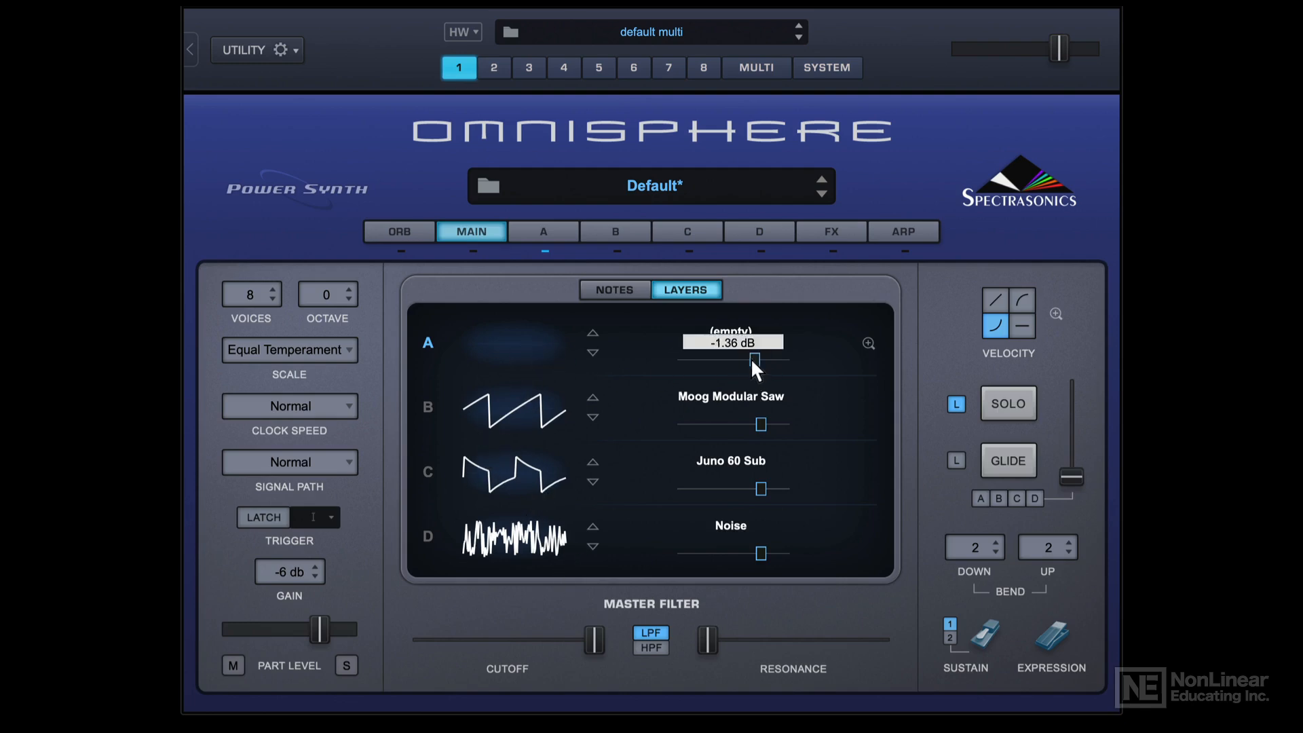
drag(760, 424, 749, 424)
drag(761, 489, 745, 489)
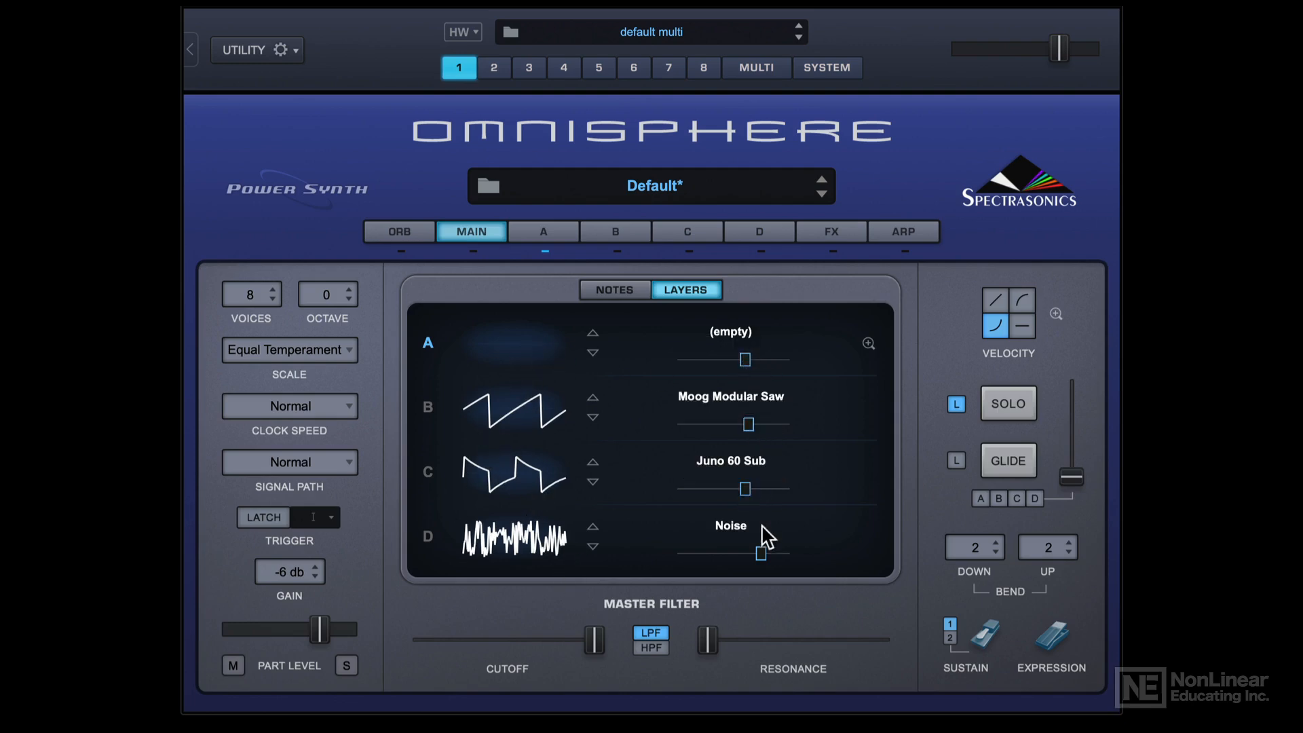
drag(760, 553, 733, 553)
- View layer A's soundsource zoom from the main page and its layer page, returning to the main page
click(867, 344)
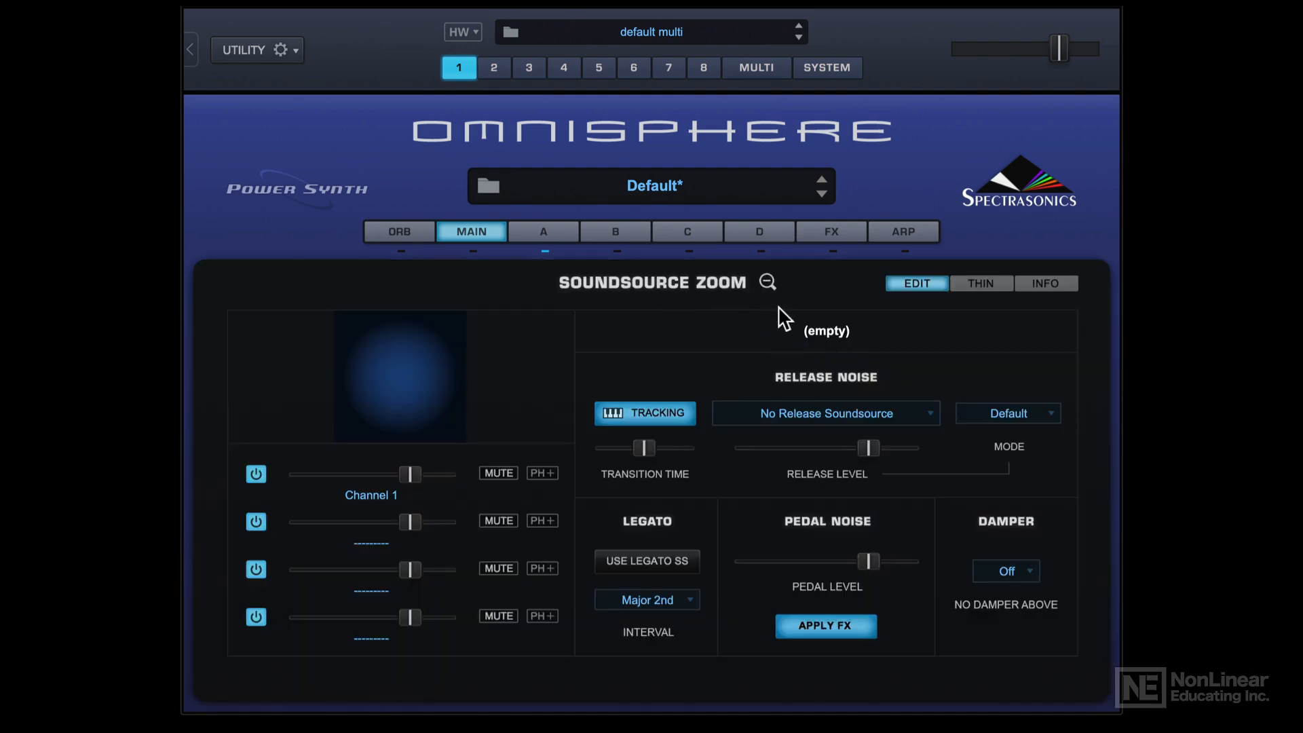
click(768, 282)
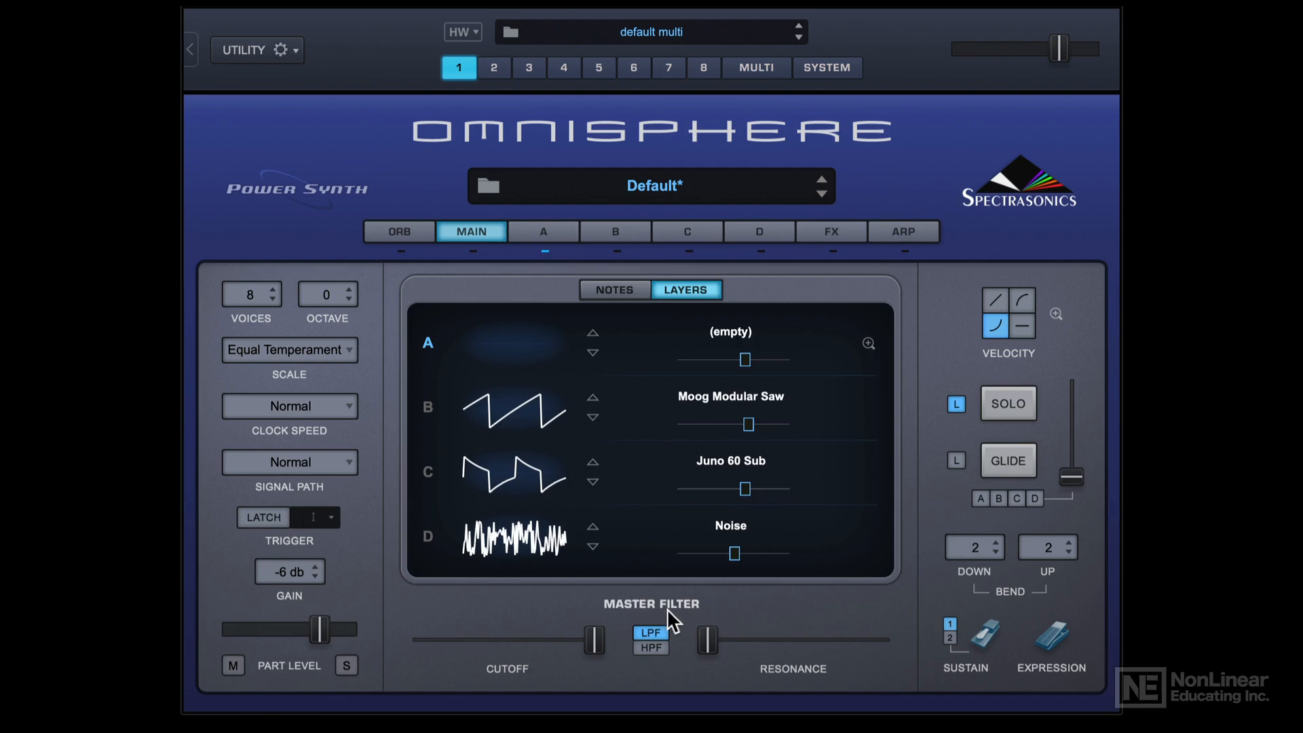
click(544, 231)
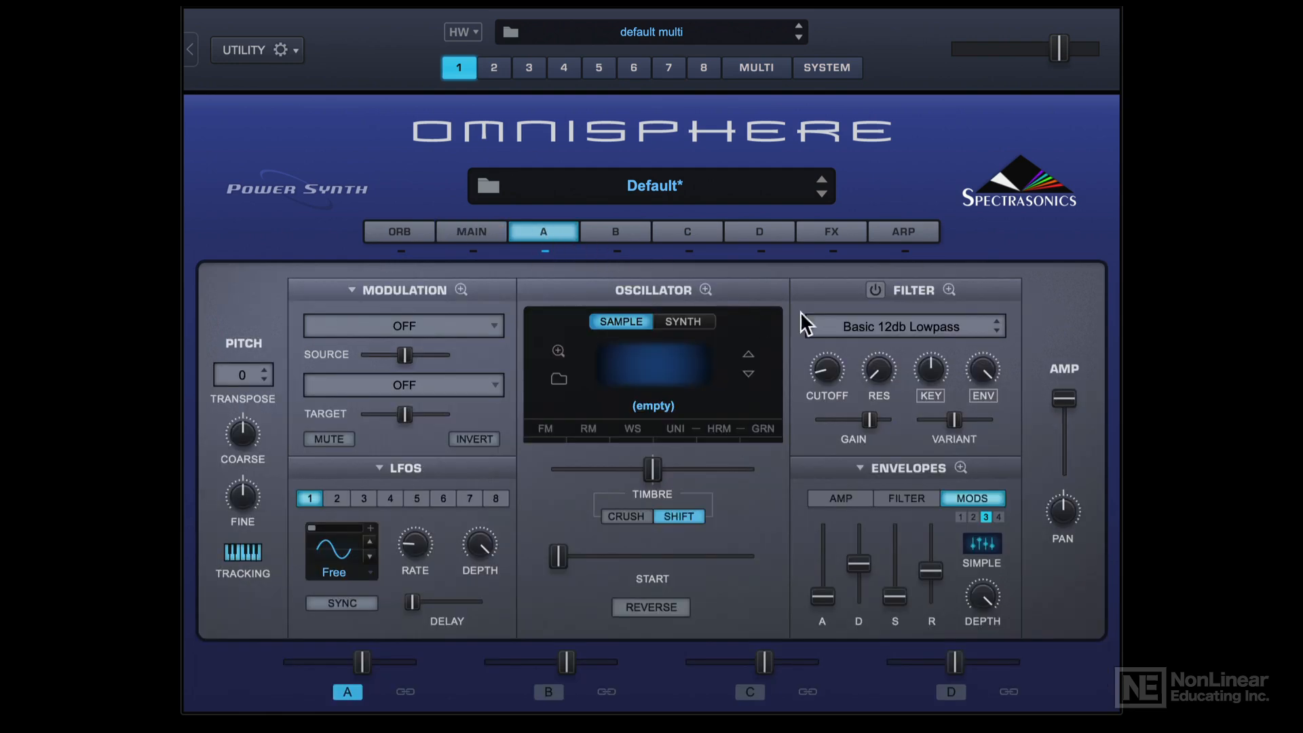
click(478, 236)
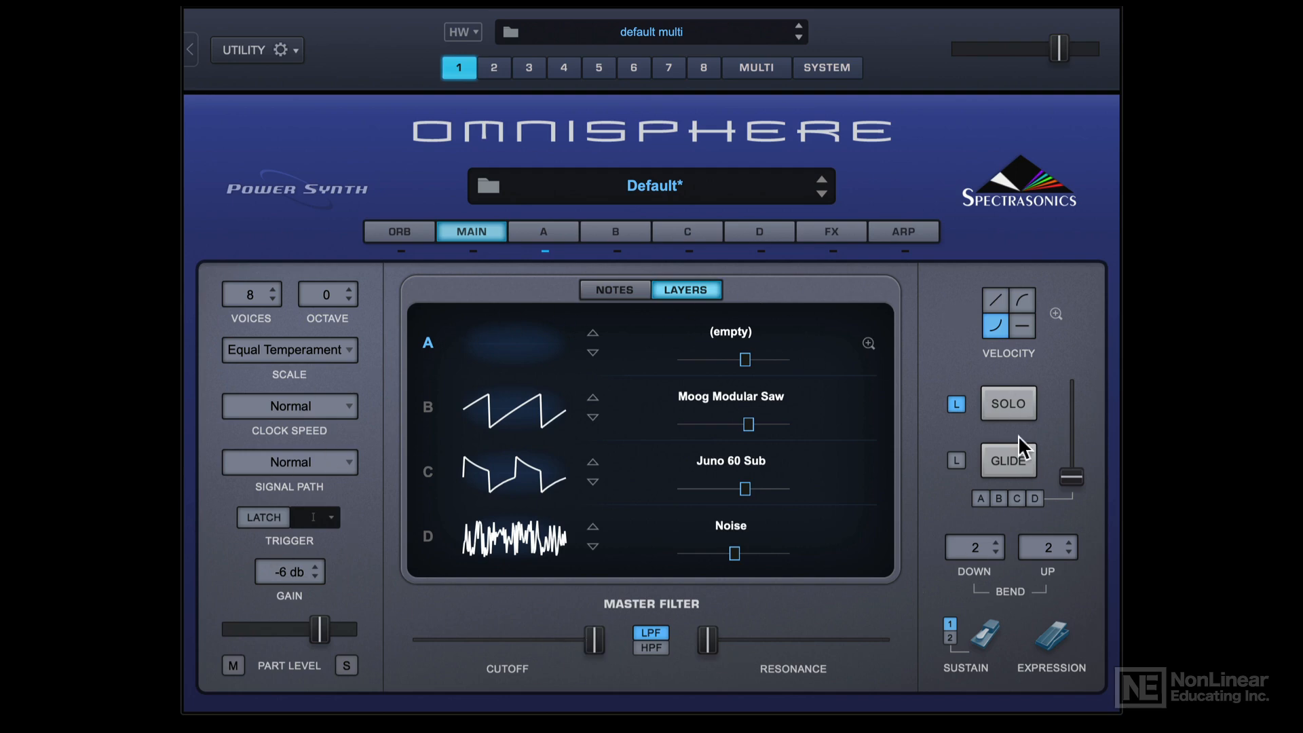
- Examine part 1's effects racks: Common, layers A to D, and Aux
click(820, 231)
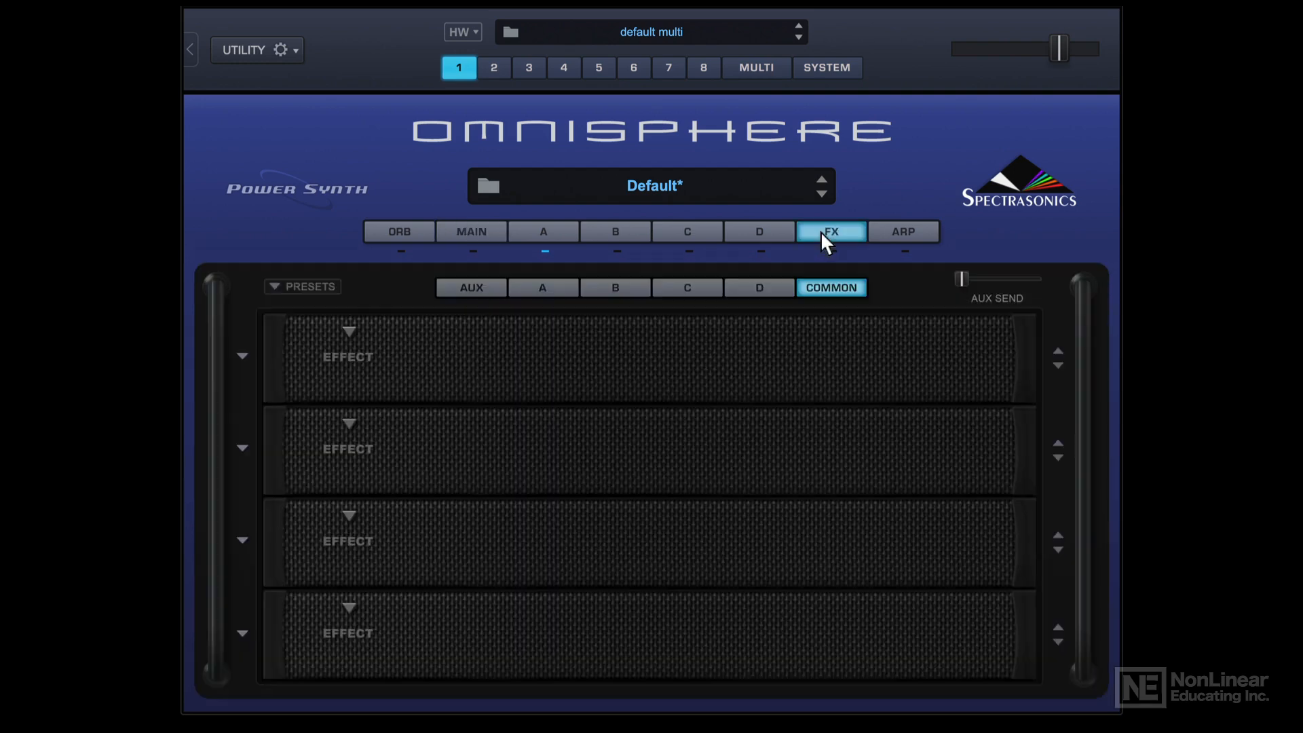
click(558, 288)
click(622, 287)
click(712, 287)
click(732, 287)
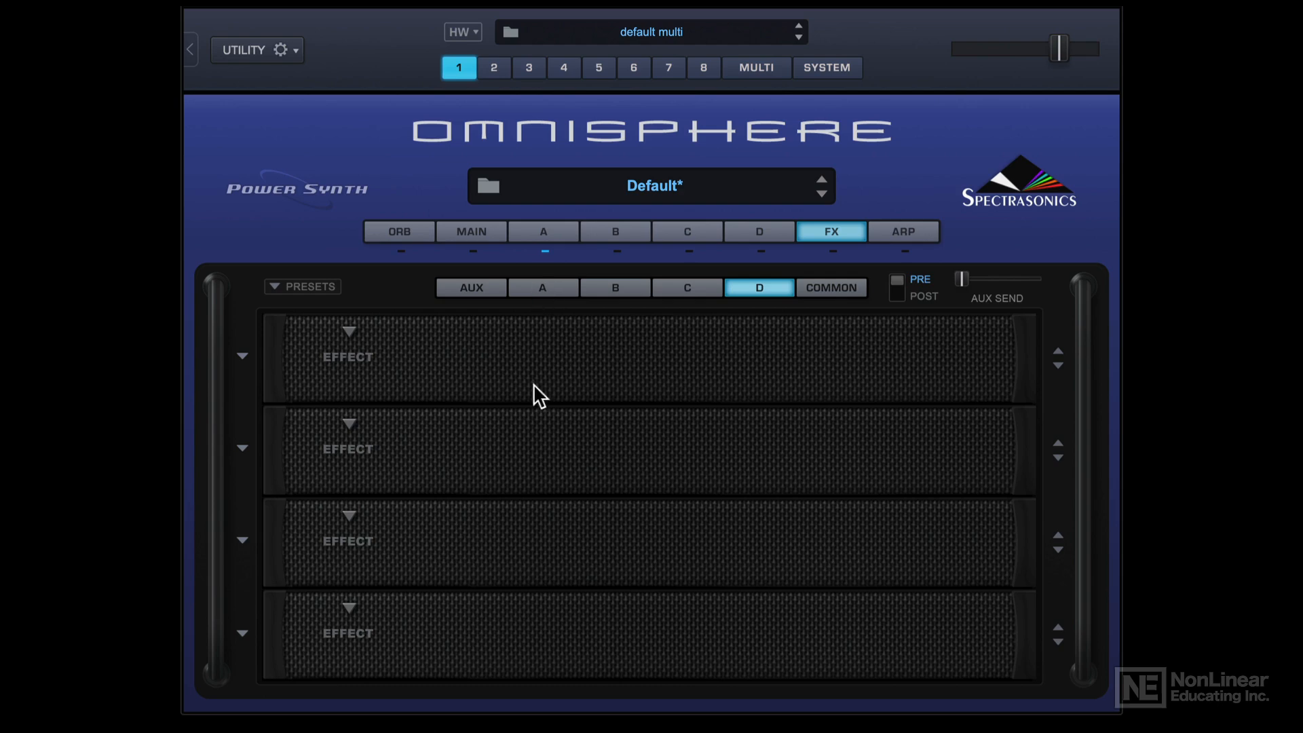
click(482, 287)
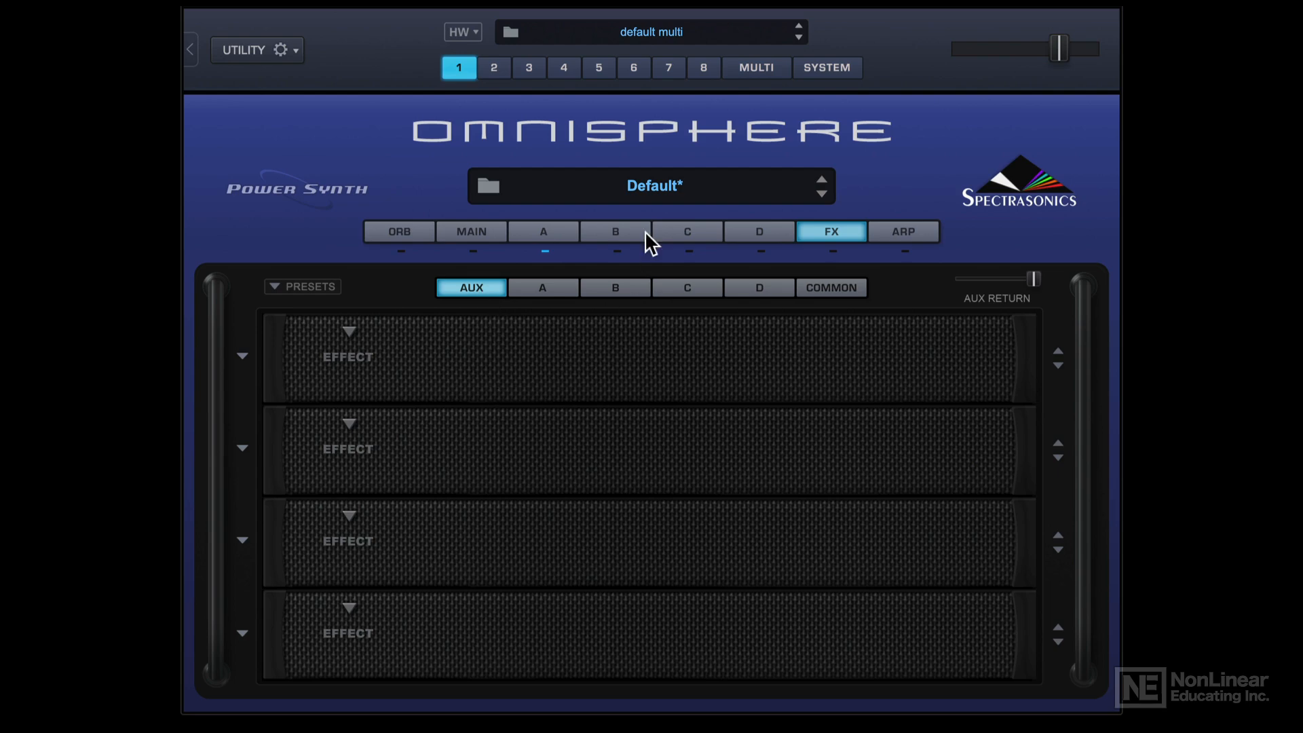
- Examine the multi's mixer effects racks from Aux 4 down to Aux 1
click(751, 69)
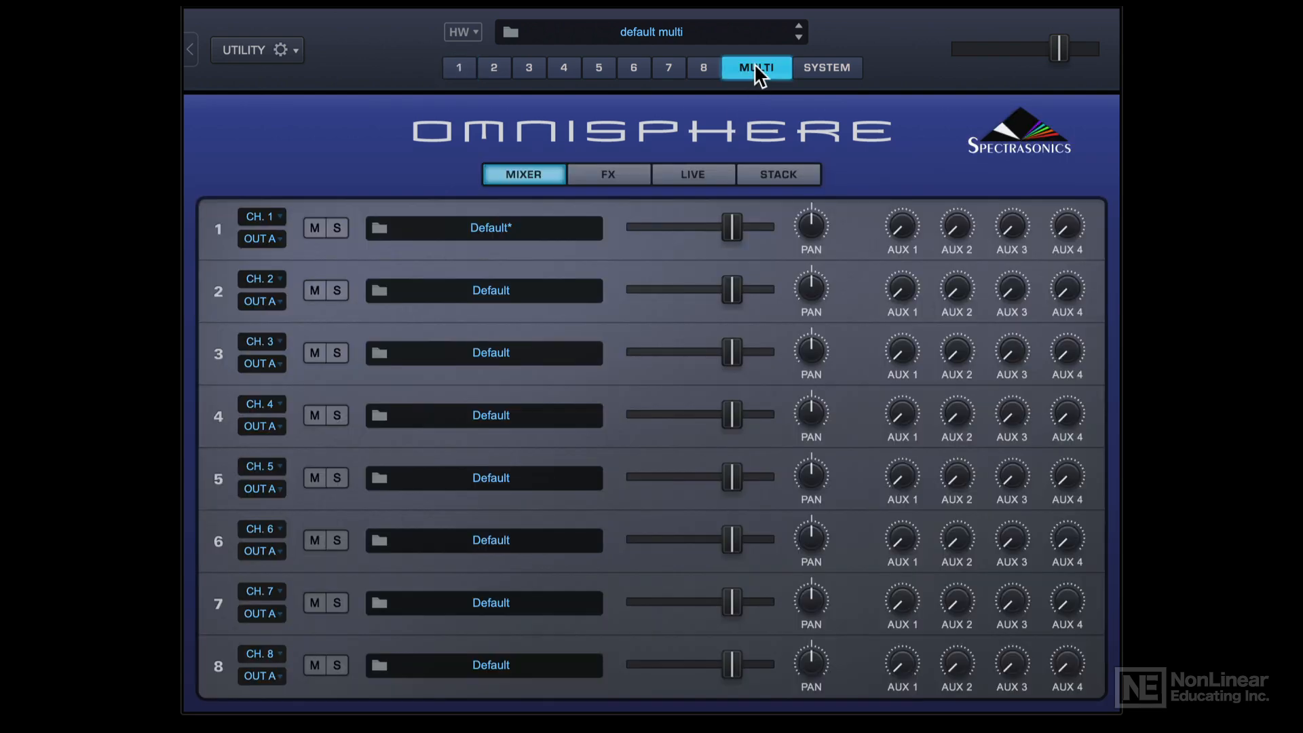
click(608, 178)
click(699, 273)
click(651, 272)
click(578, 273)
click(507, 272)
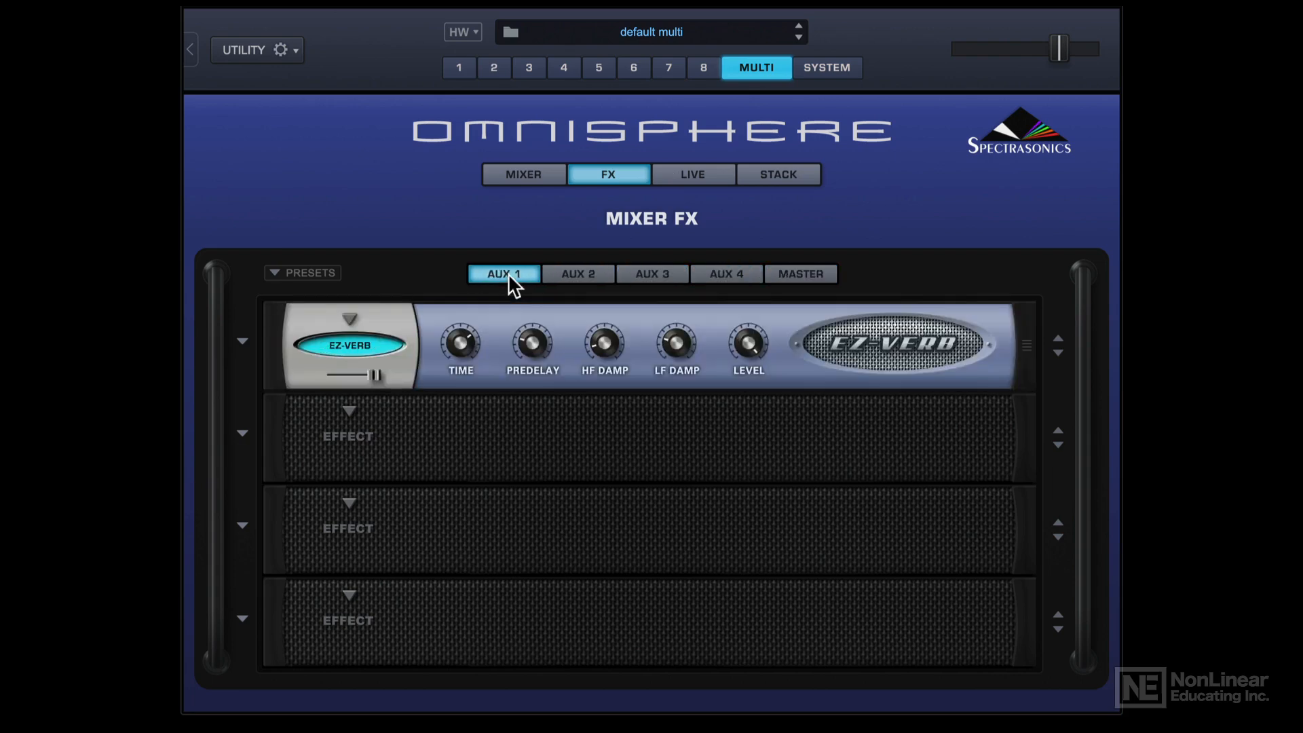
- Return to part 1 and view its main, effects, arpeggiator and Orb pages, ending on the main page
click(459, 70)
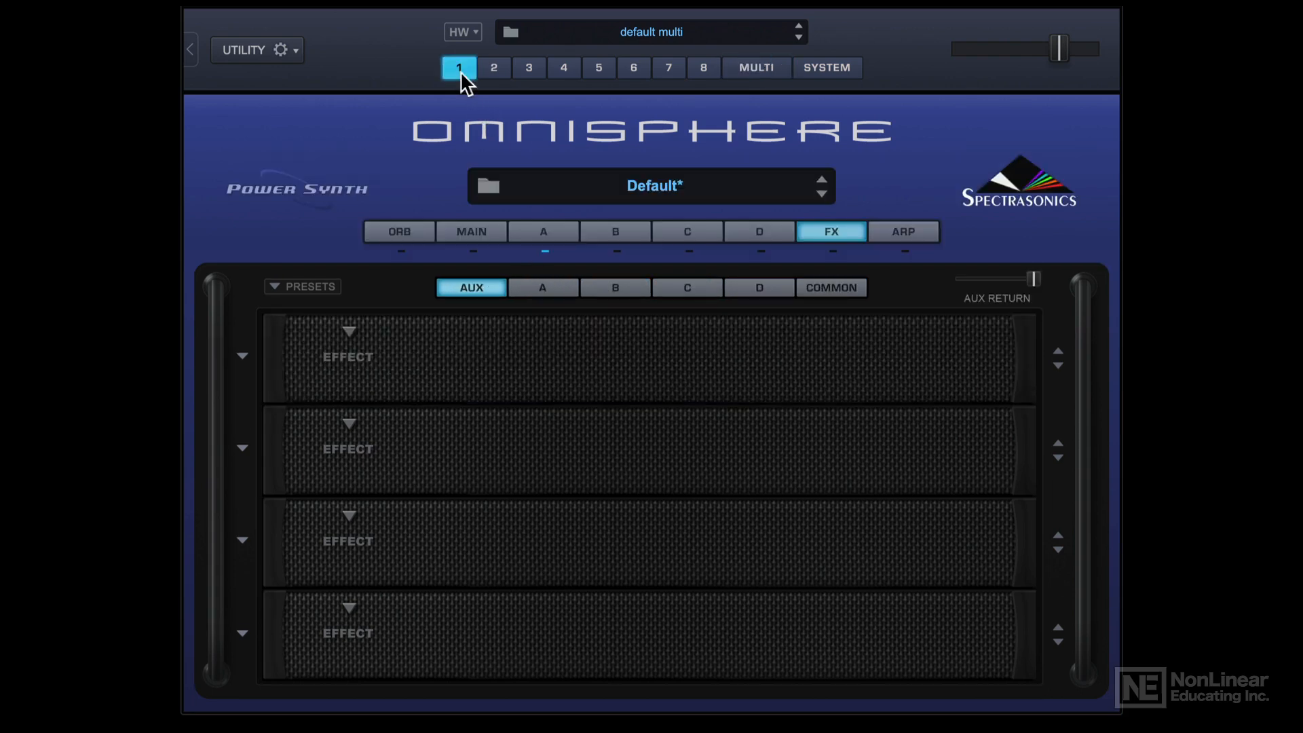
click(478, 233)
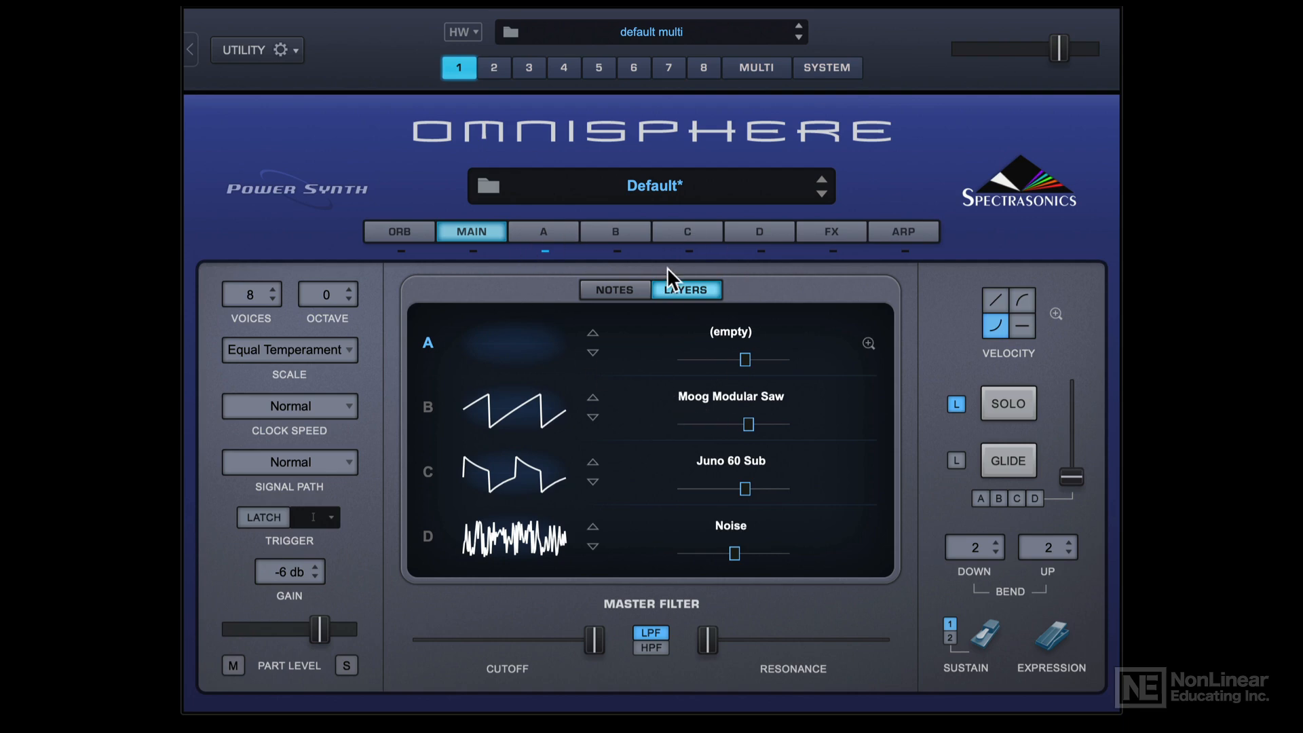
click(813, 234)
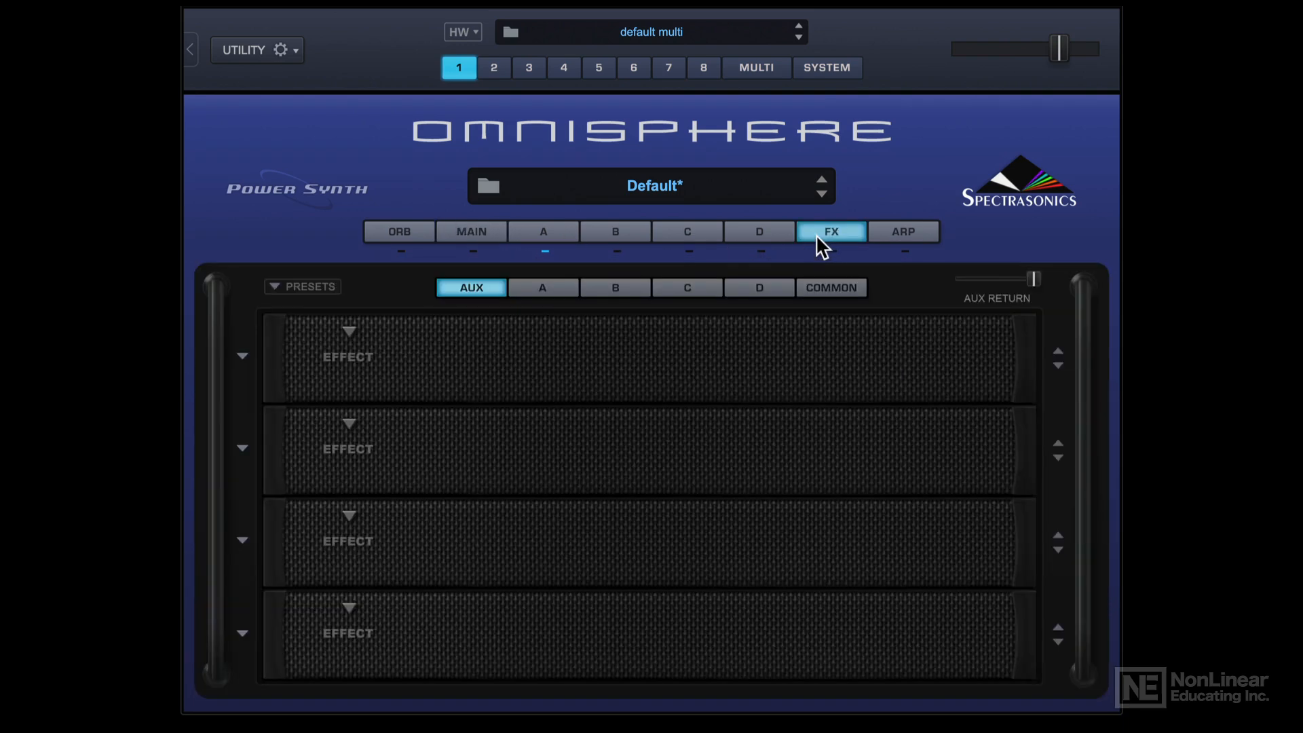
click(900, 233)
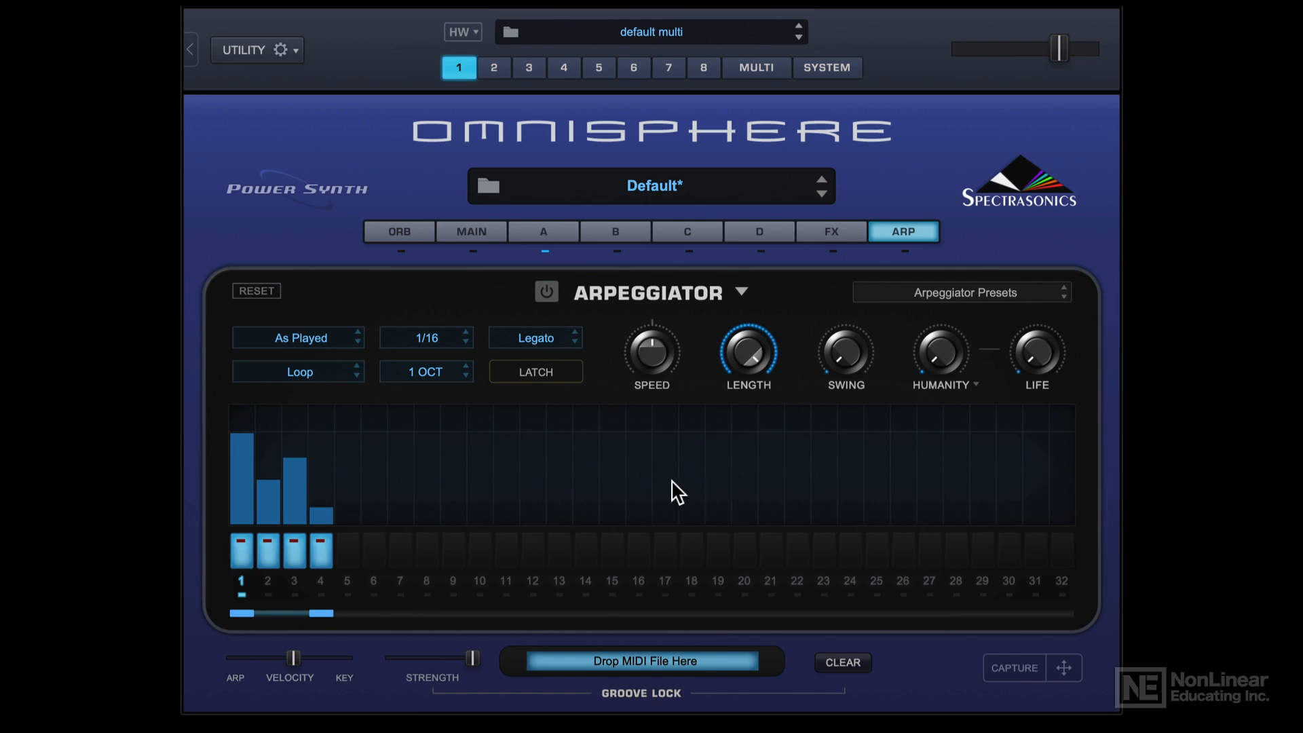
click(407, 231)
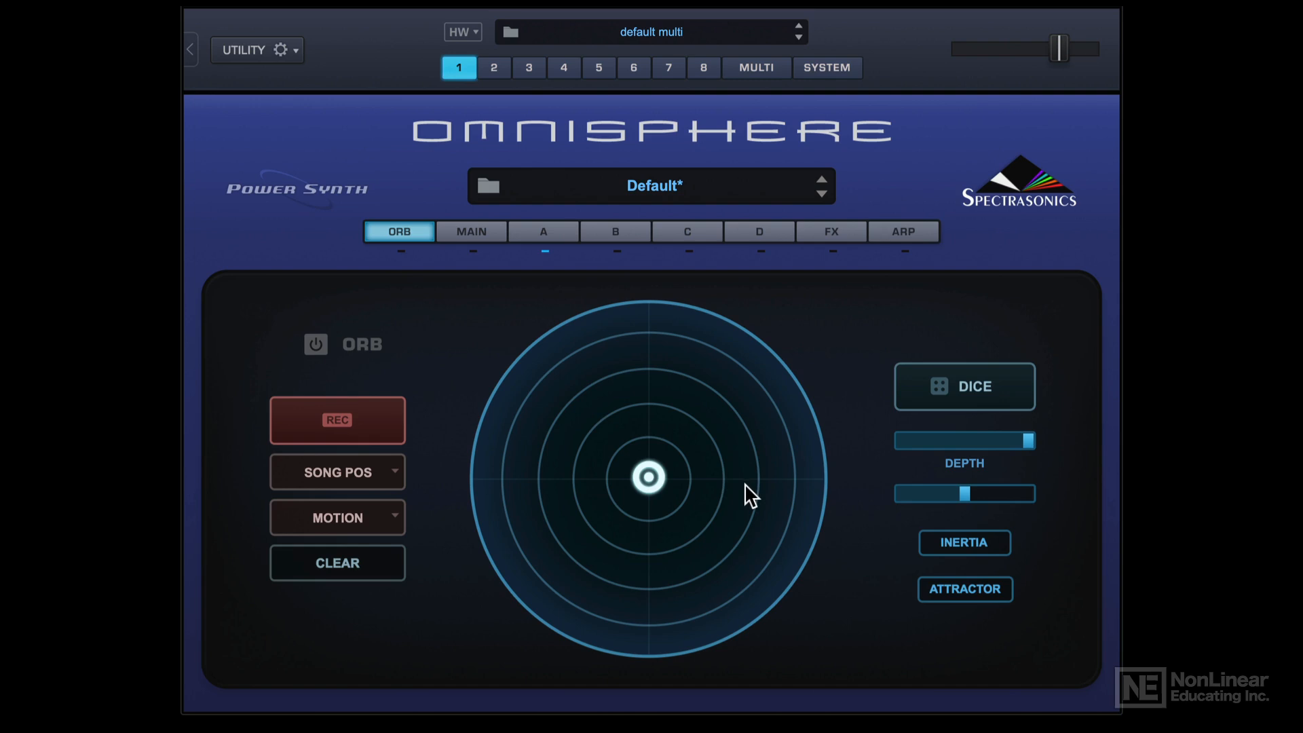
click(502, 231)
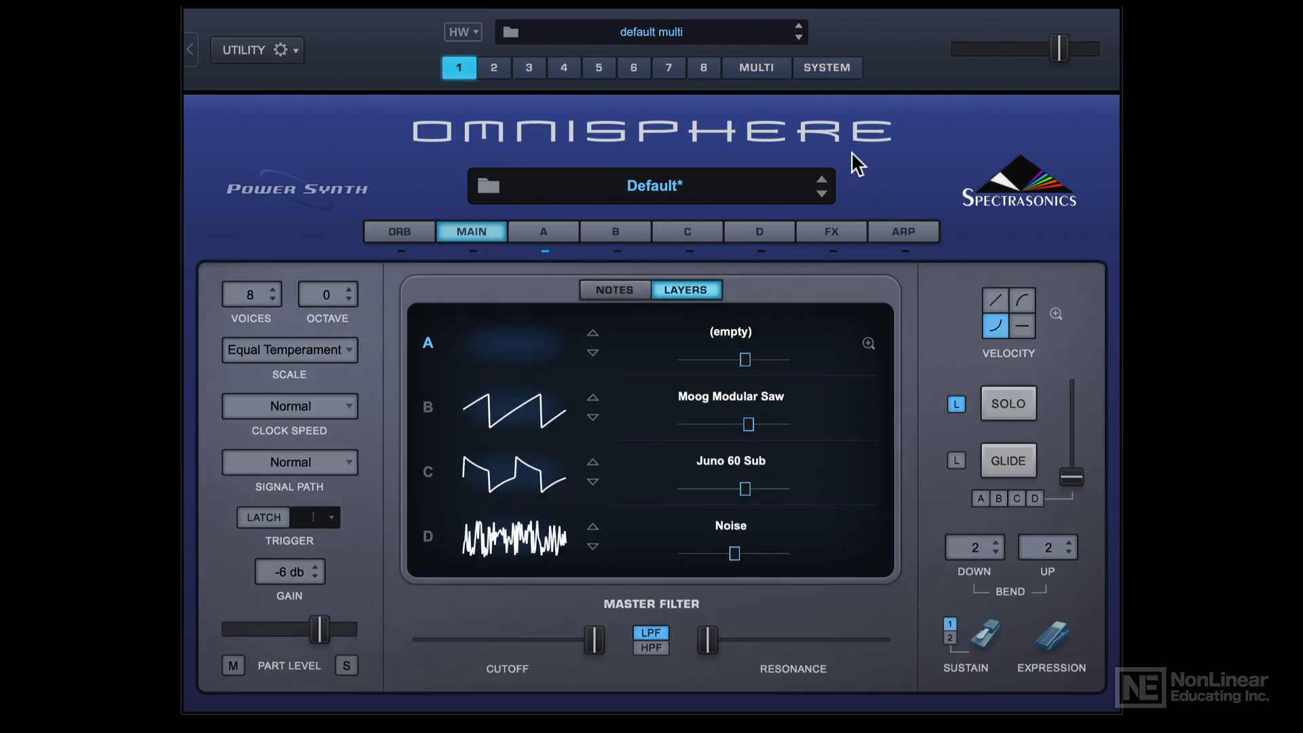